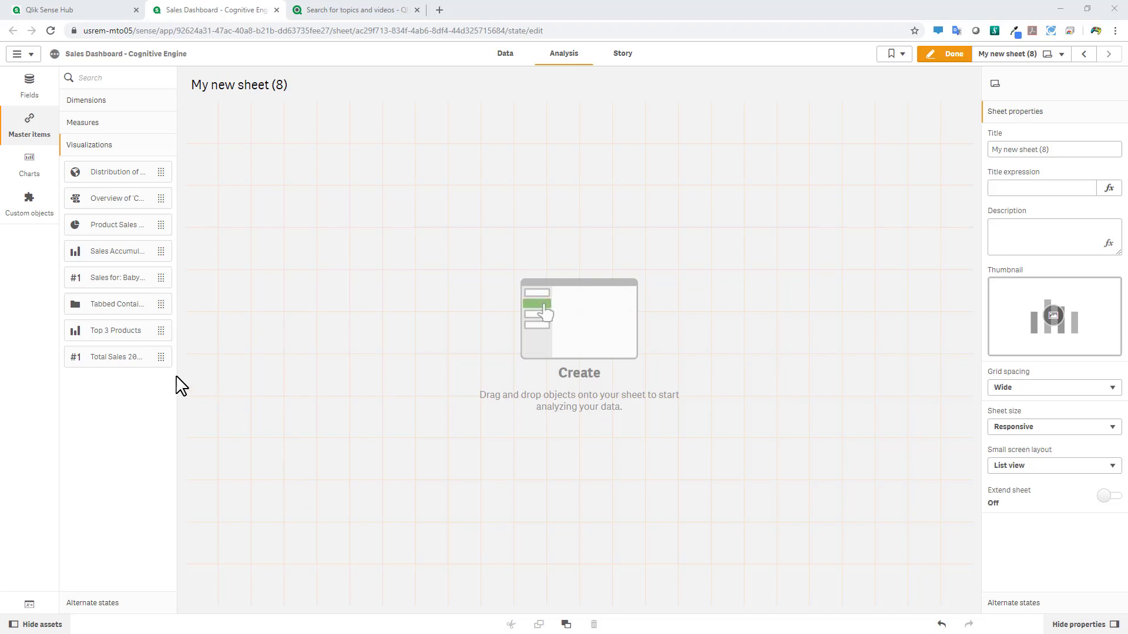
Step: Place the Total Sales - 2018 KPI top-left and the Sales Accumulation by Month chart below it, filling the lower width
{"action": "left_click", "coordinate": [128, 360]}
{"action": "left_click_drag", "start_coordinate": [129, 359], "coordinate": [312, 217]}
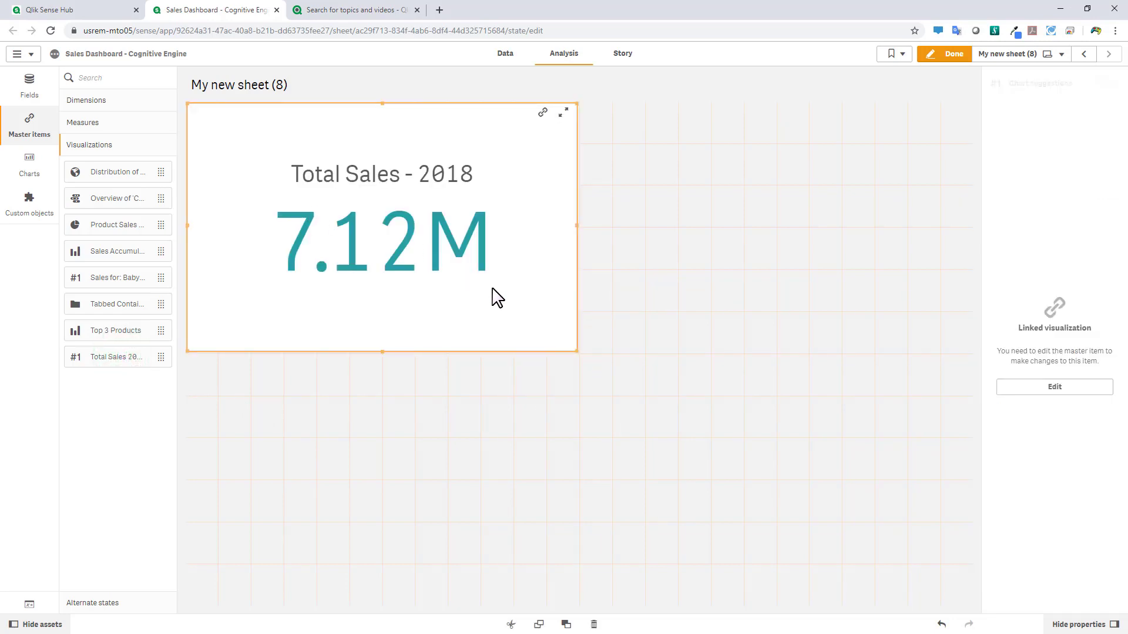
{"action": "left_click_drag", "start_coordinate": [573, 350], "coordinate": [491, 224]}
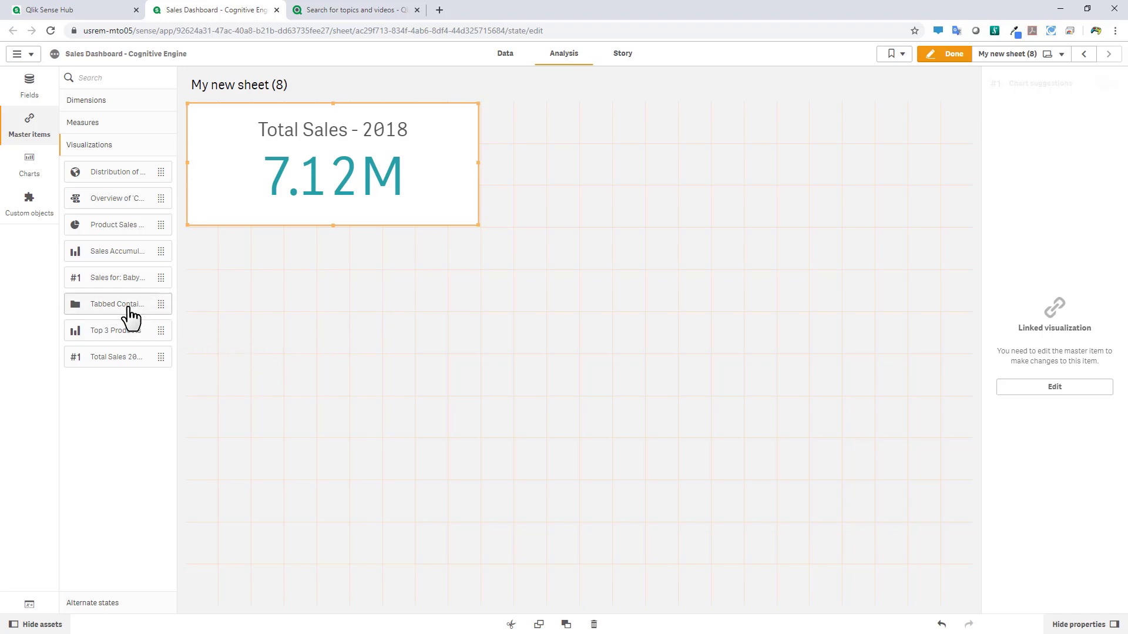
{"action": "left_click_drag", "start_coordinate": [117, 256], "coordinate": [441, 393]}
{"action": "left_click_drag", "start_coordinate": [576, 355], "coordinate": [969, 231]}
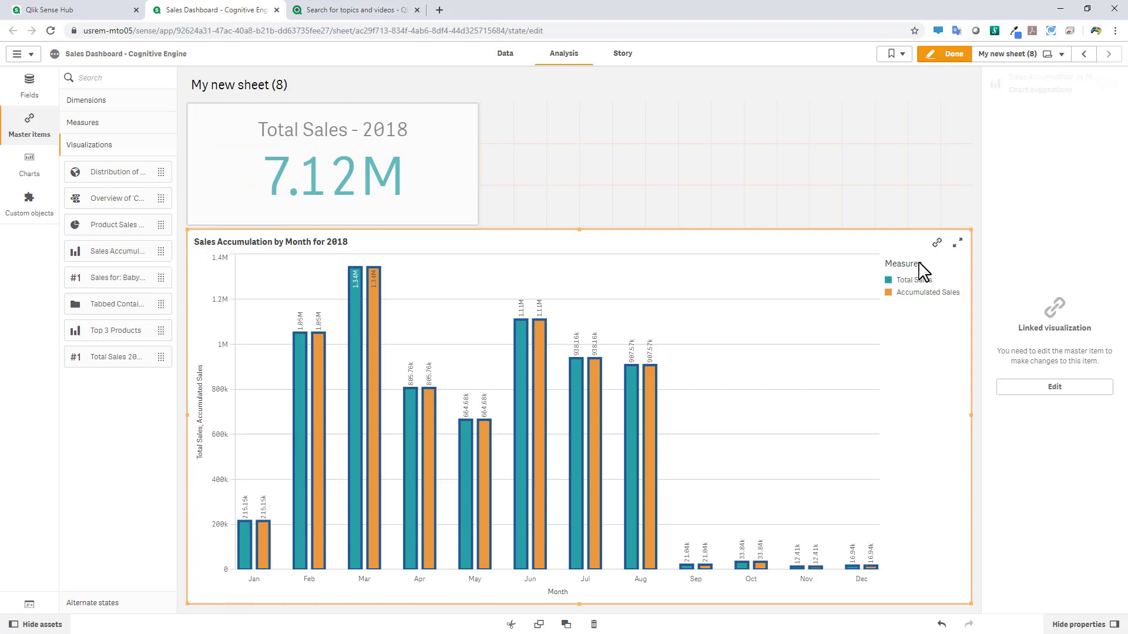
Step: Unlink the sales chart and give Accumulated Sales the Accumulation modifier with Full range
{"action": "left_click", "coordinate": [937, 243]}
{"action": "left_click", "coordinate": [692, 364]}
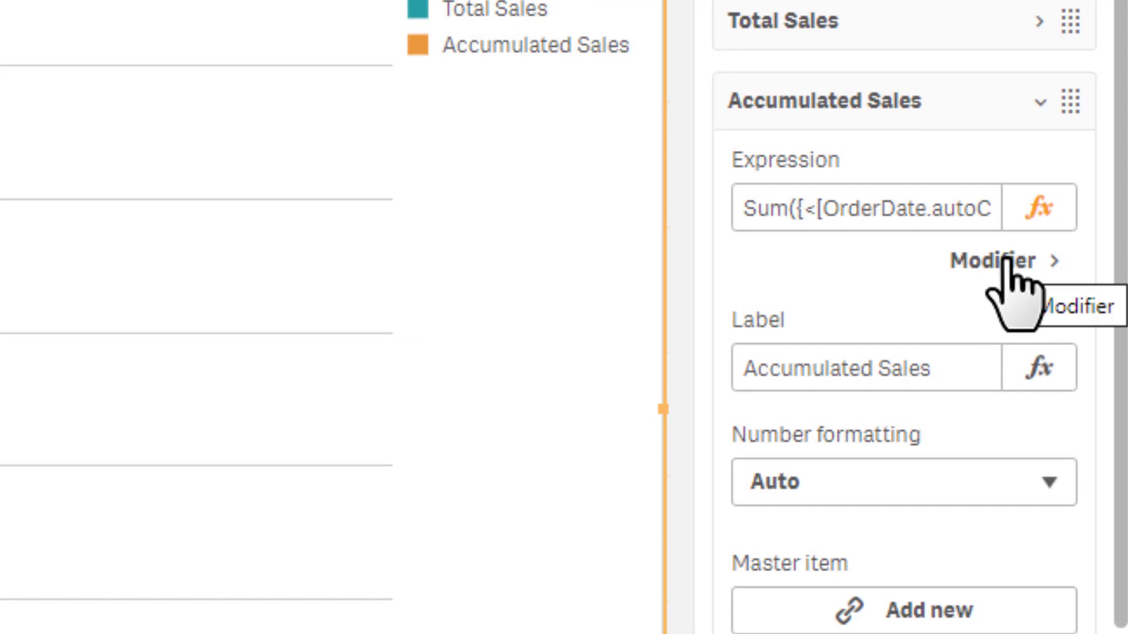
{"action": "left_click", "coordinate": [1006, 258]}
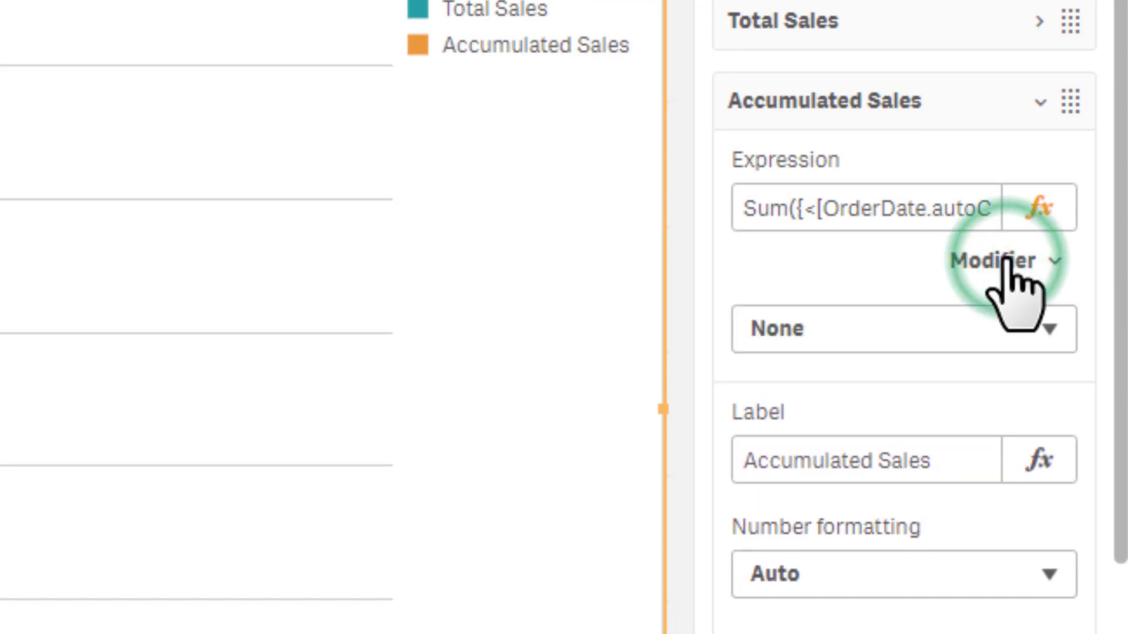
{"action": "left_click", "coordinate": [1056, 333]}
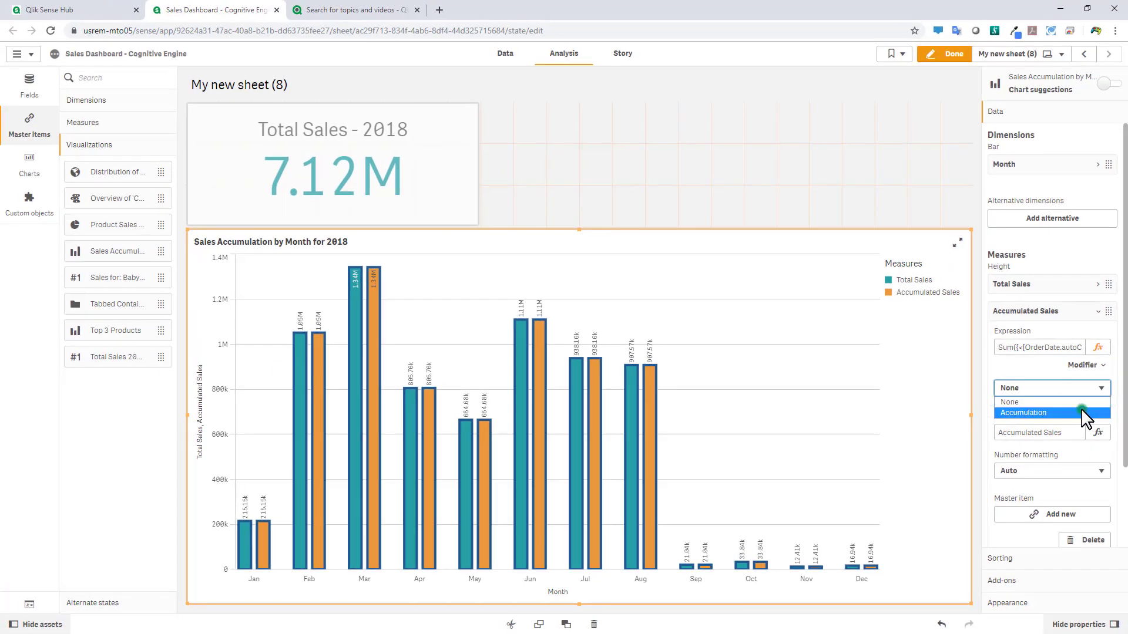
{"action": "left_click", "coordinate": [989, 402]}
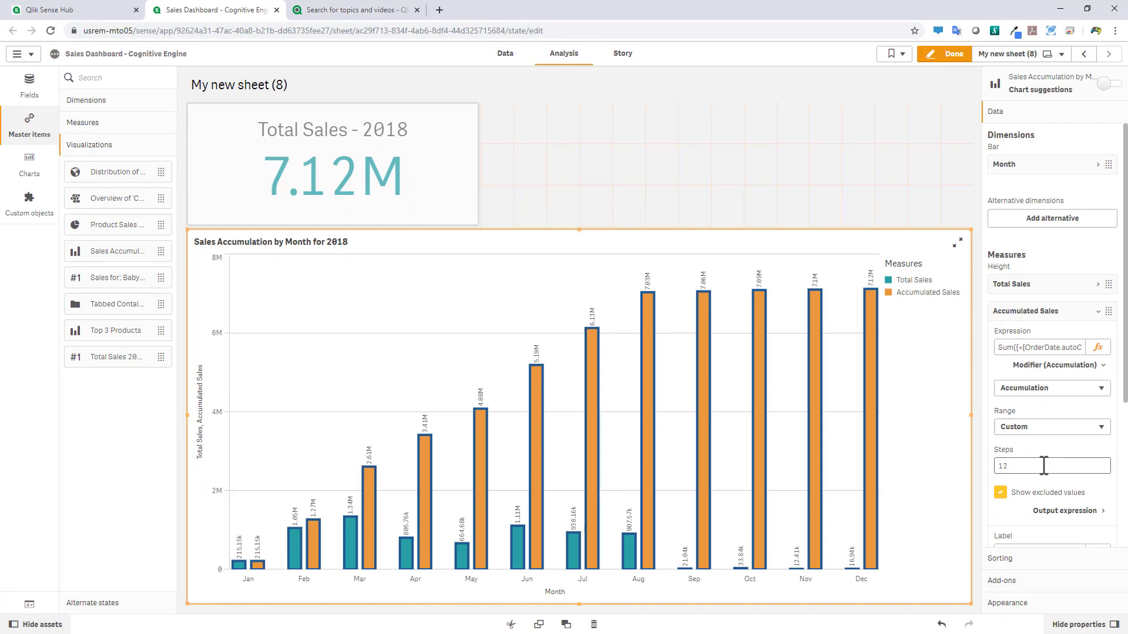
{"action": "left_click", "coordinate": [1040, 427]}
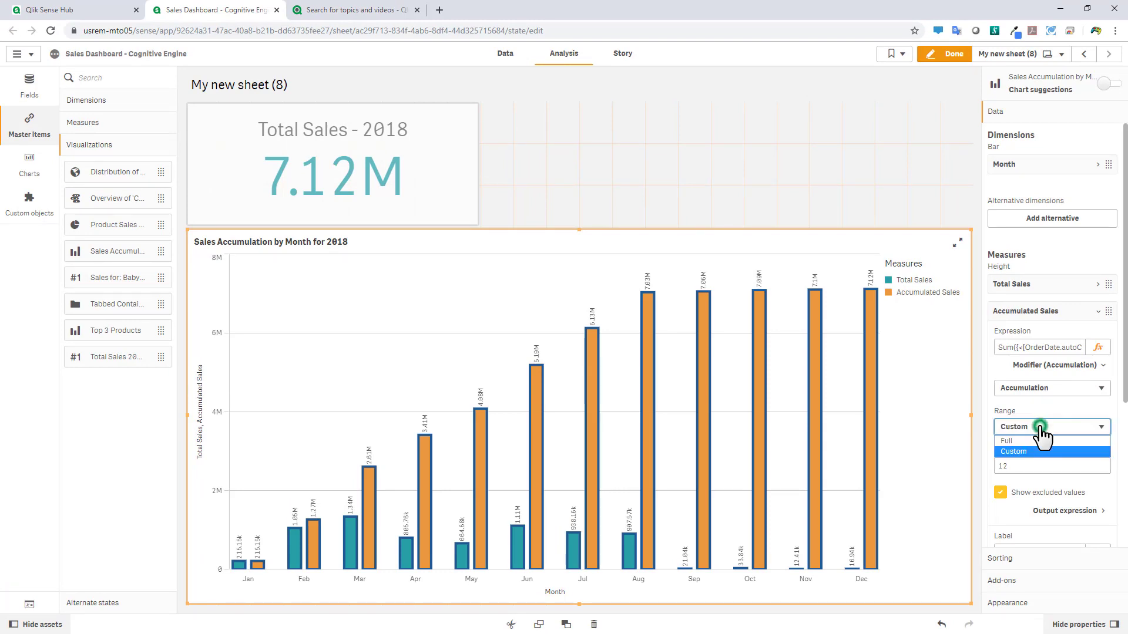
{"action": "left_click", "coordinate": [1039, 441]}
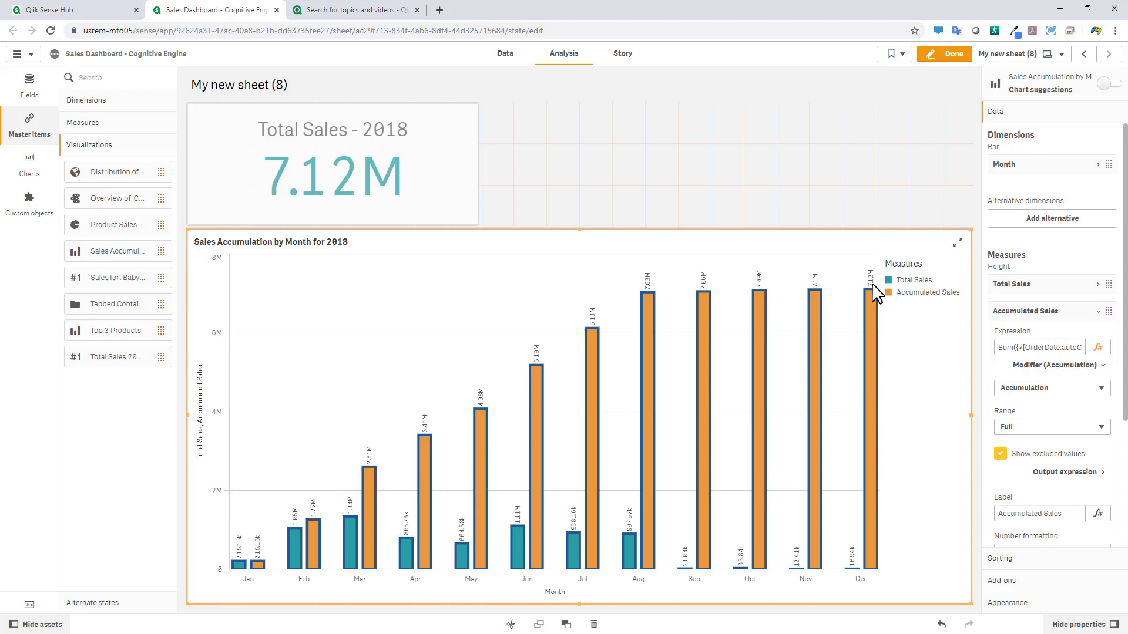
Step: Change the Accumulated Sales modifier range to Custom with 3 steps instead of 12
{"action": "left_click", "coordinate": [1010, 429]}
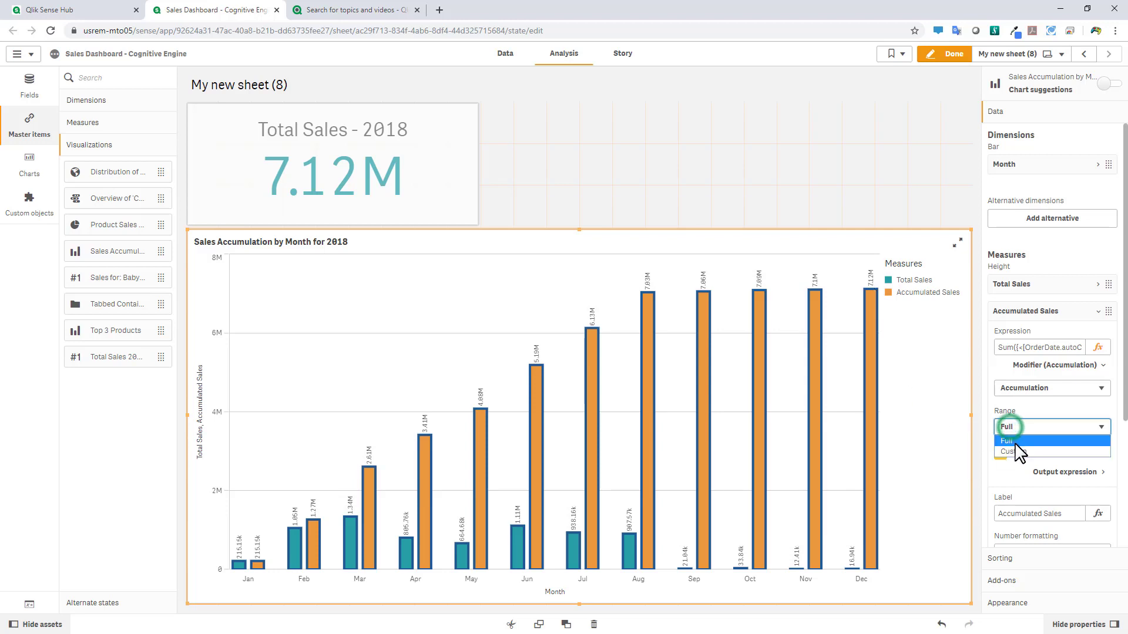
{"action": "left_click", "coordinate": [1019, 451]}
{"action": "double_click", "coordinate": [1017, 466]}
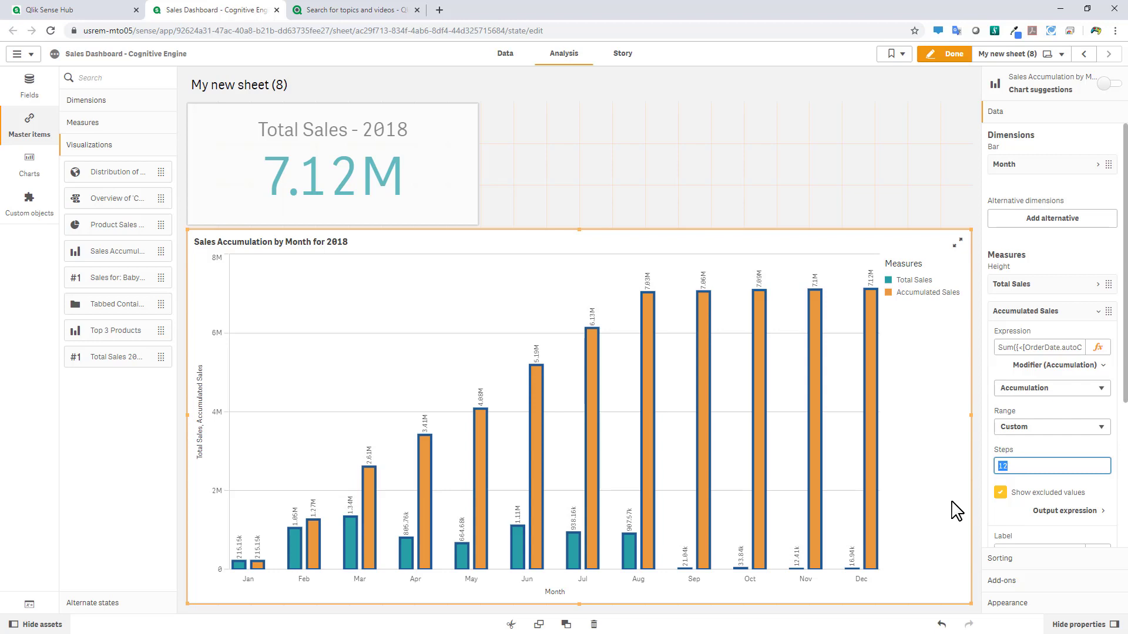
{"action": "type", "text": "3"}
{"action": "key", "text": "Return"}
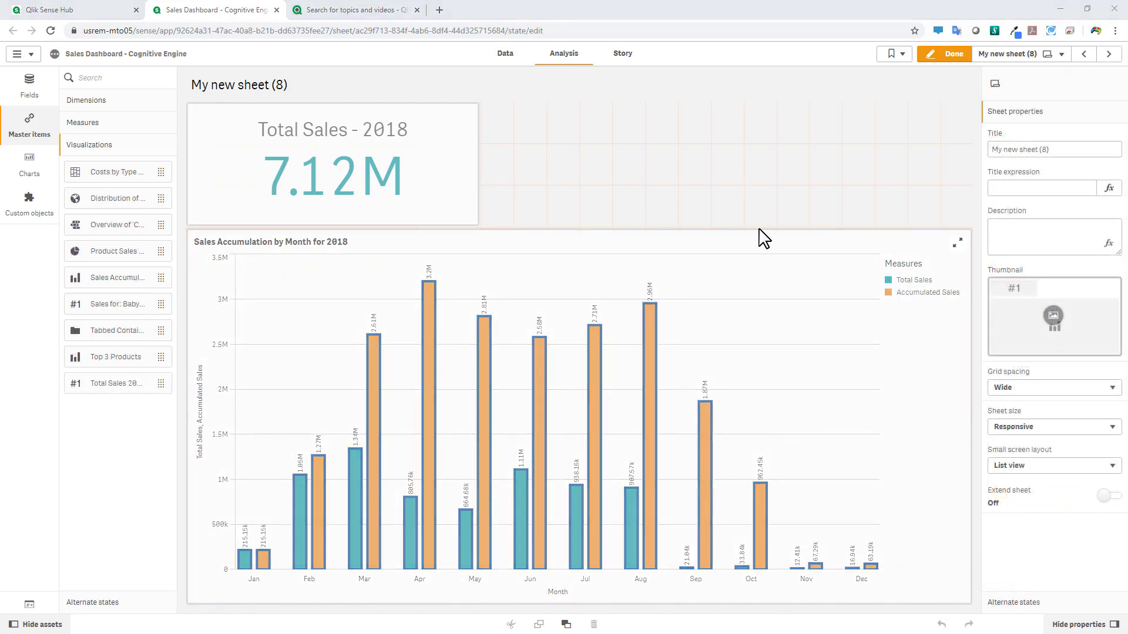
Step: Move to the Mekko sheet and show the Charts list of available chart types
{"action": "left_click", "coordinate": [1109, 57]}
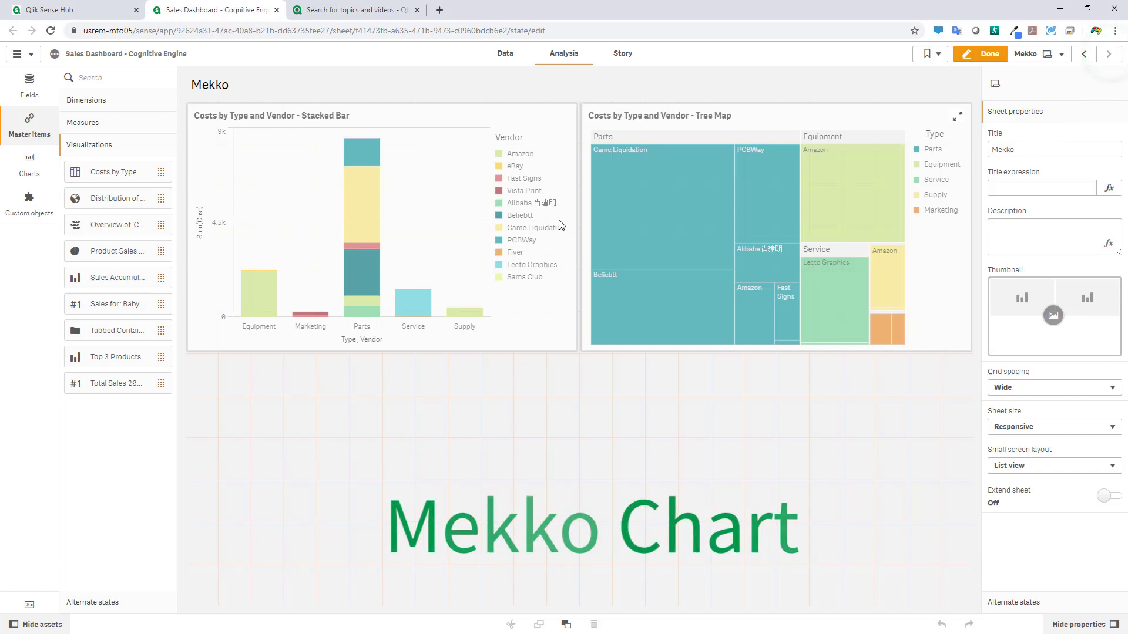
{"action": "left_click", "coordinate": [30, 162]}
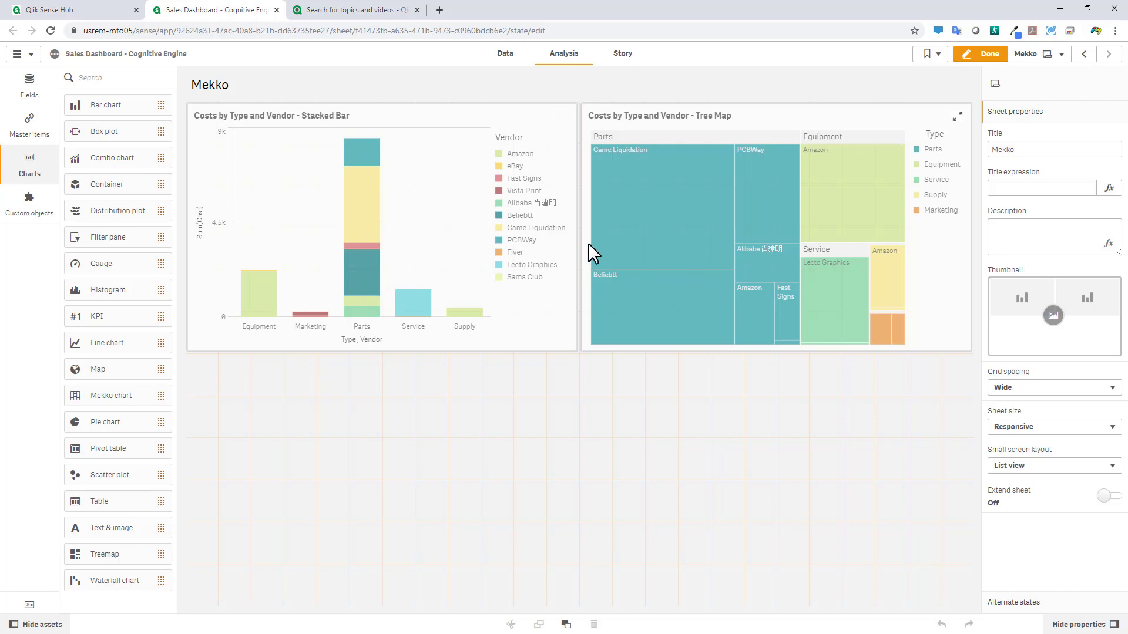
Step: Add the Costs by Type and Vendor Mekko master chart across the bottom row, finish editing, and expand it full screen
{"action": "left_click", "coordinate": [31, 132]}
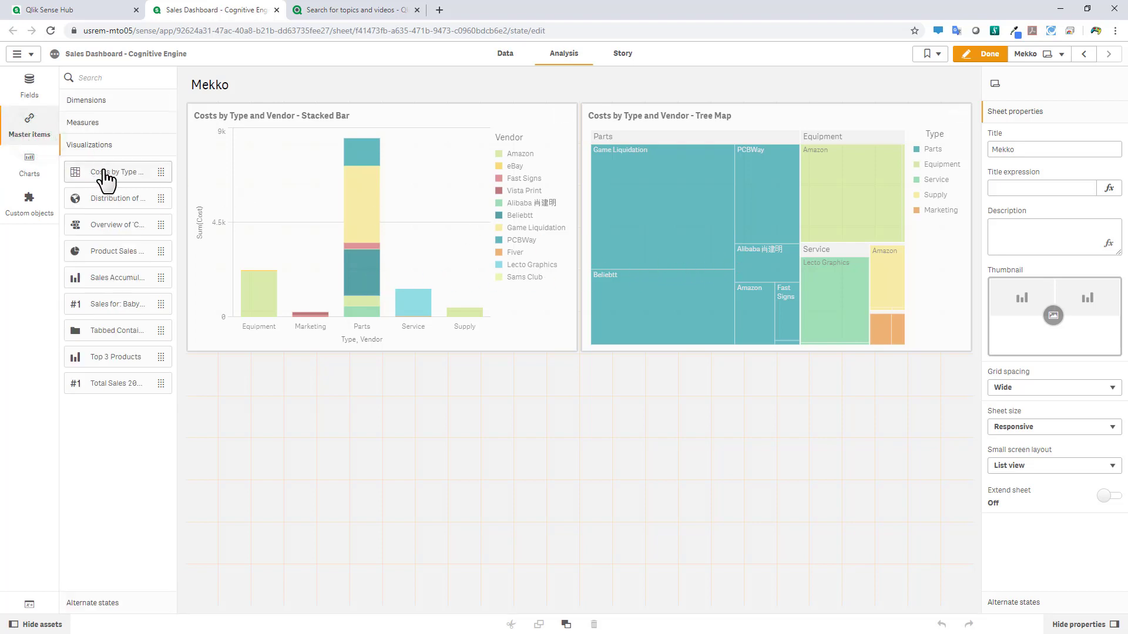
{"action": "left_click_drag", "start_coordinate": [106, 176], "coordinate": [655, 518]}
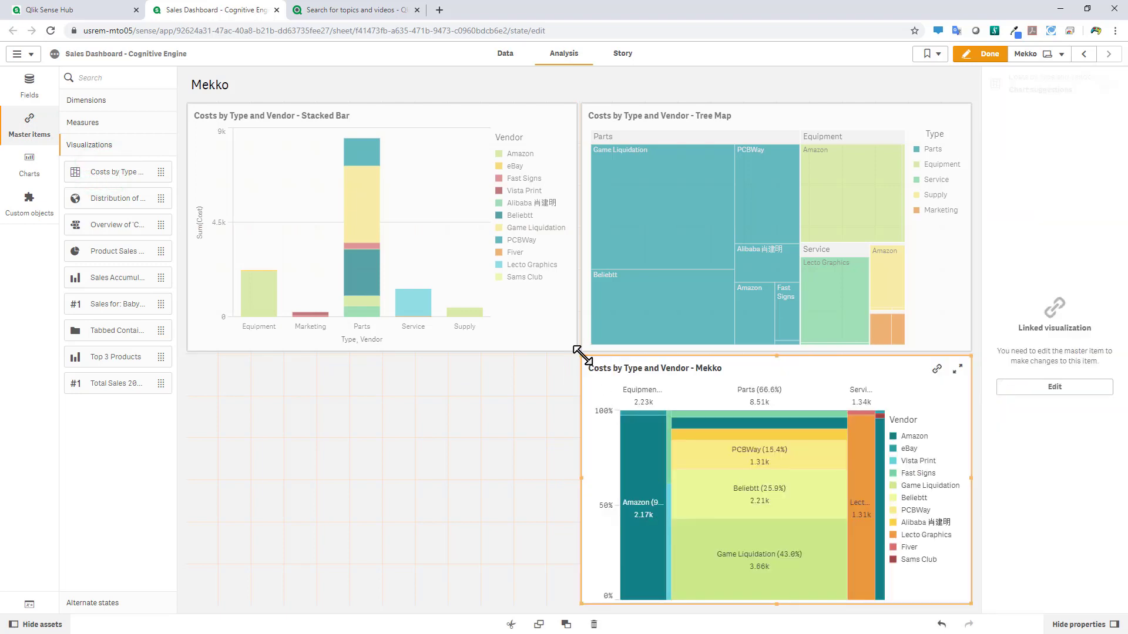
{"action": "left_click_drag", "start_coordinate": [581, 354], "coordinate": [188, 354]}
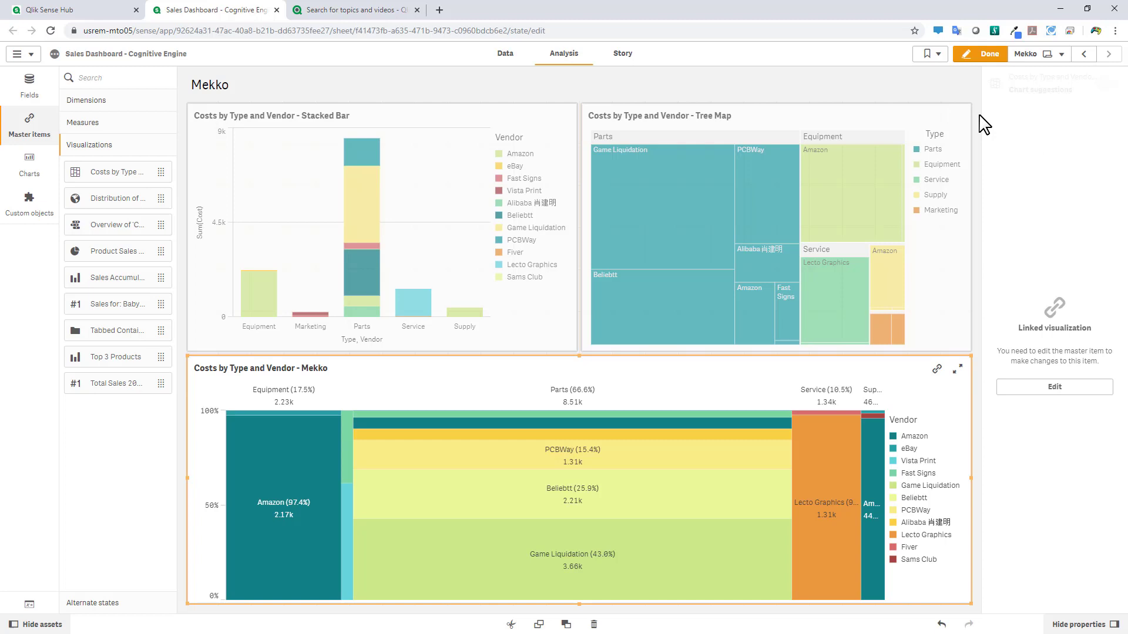
{"action": "left_click", "coordinate": [987, 54]}
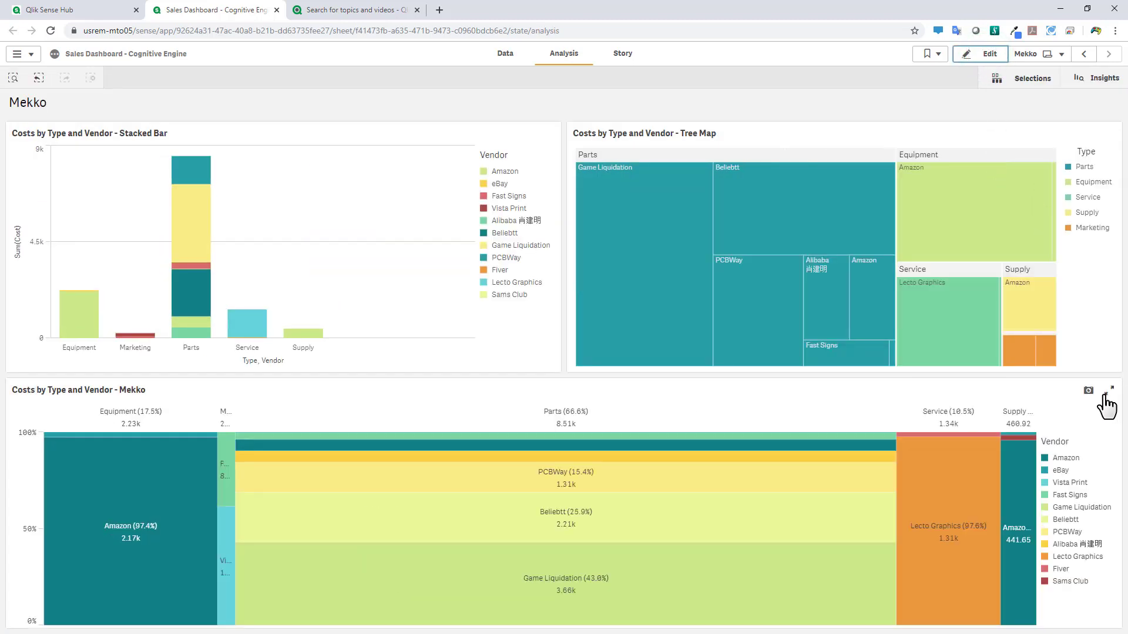
{"action": "left_click", "coordinate": [1108, 391]}
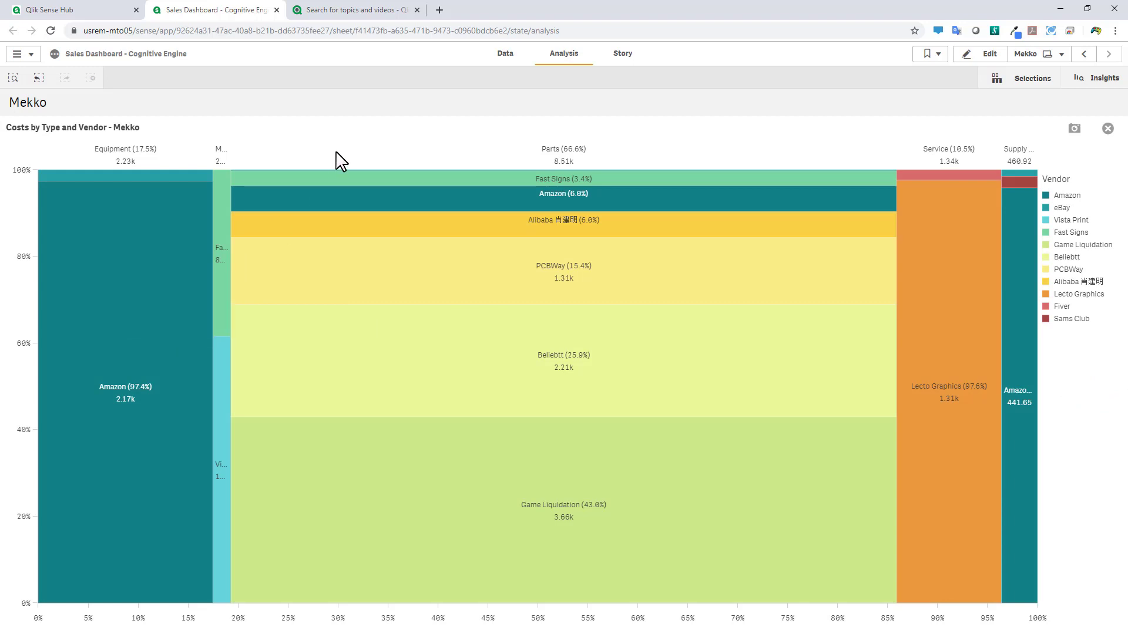
Step: Read the Mekko chart's segment values, then move on to the Style Table sheet
{"action": "mouse_move", "coordinate": [336, 149]}
{"action": "mouse_move", "coordinate": [444, 324]}
{"action": "mouse_move", "coordinate": [398, 328]}
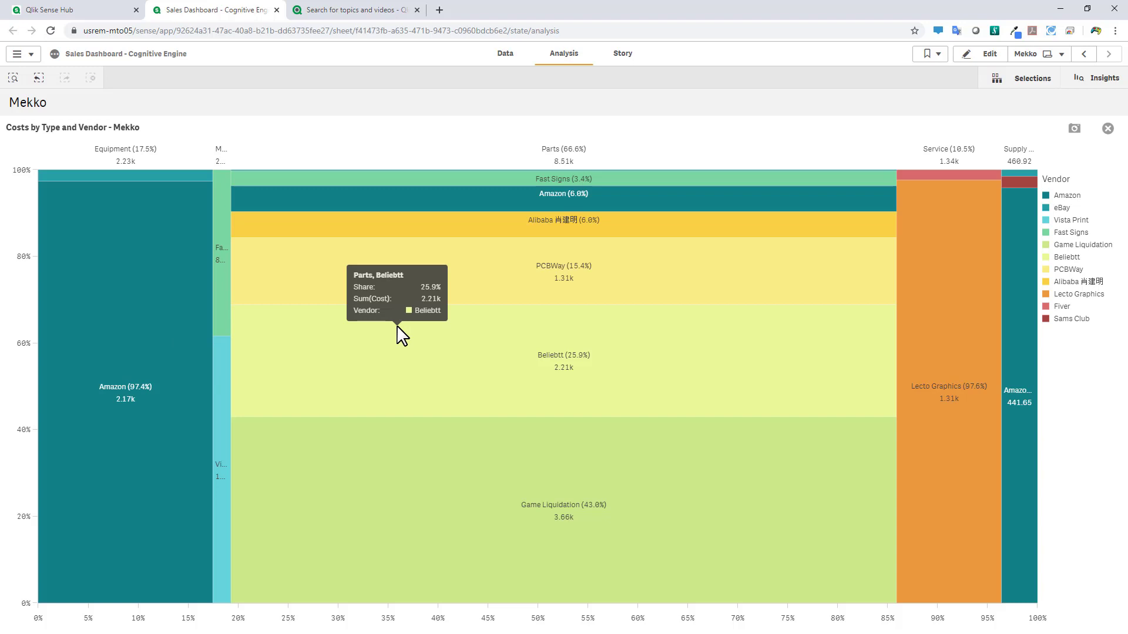
{"action": "mouse_move", "coordinate": [141, 309]}
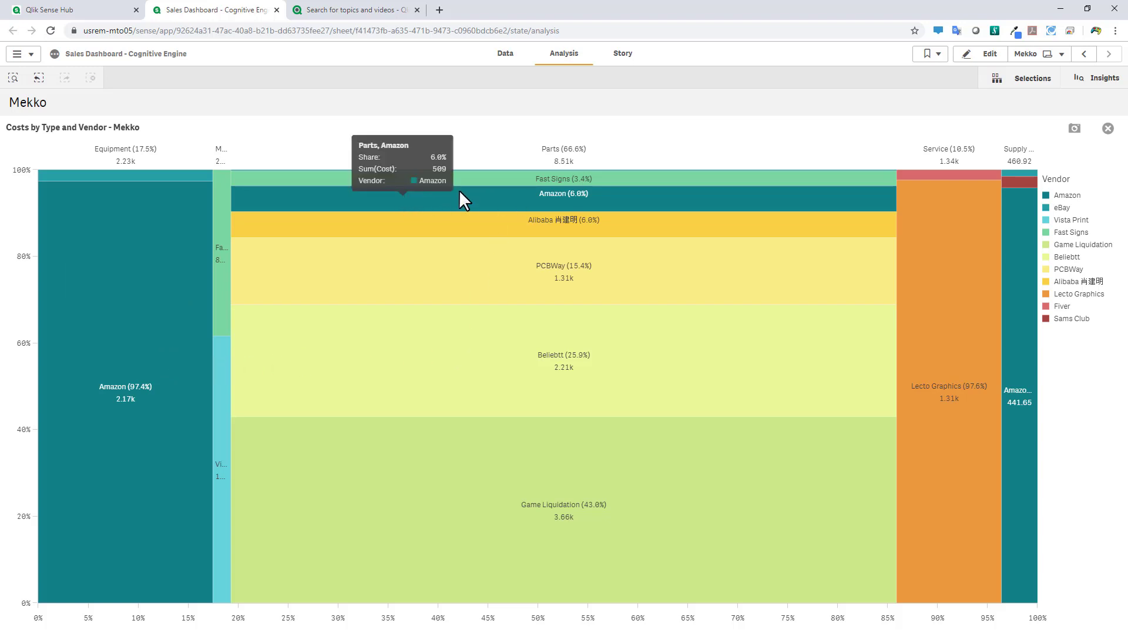
{"action": "mouse_move", "coordinate": [619, 183]}
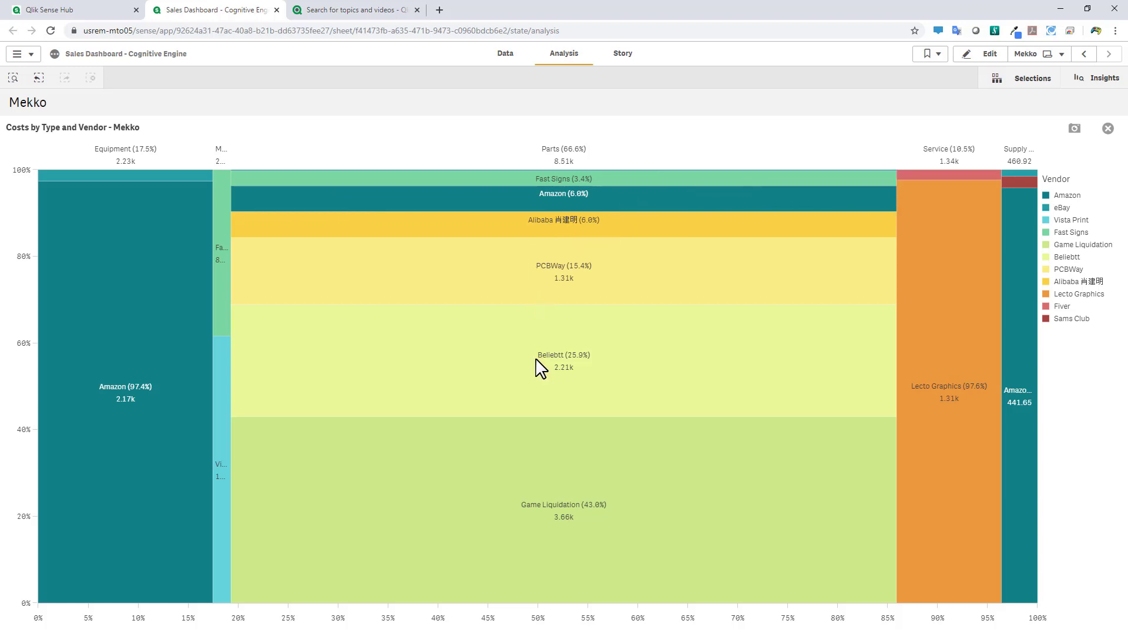
{"action": "mouse_move", "coordinate": [576, 468]}
{"action": "mouse_move", "coordinate": [609, 156]}
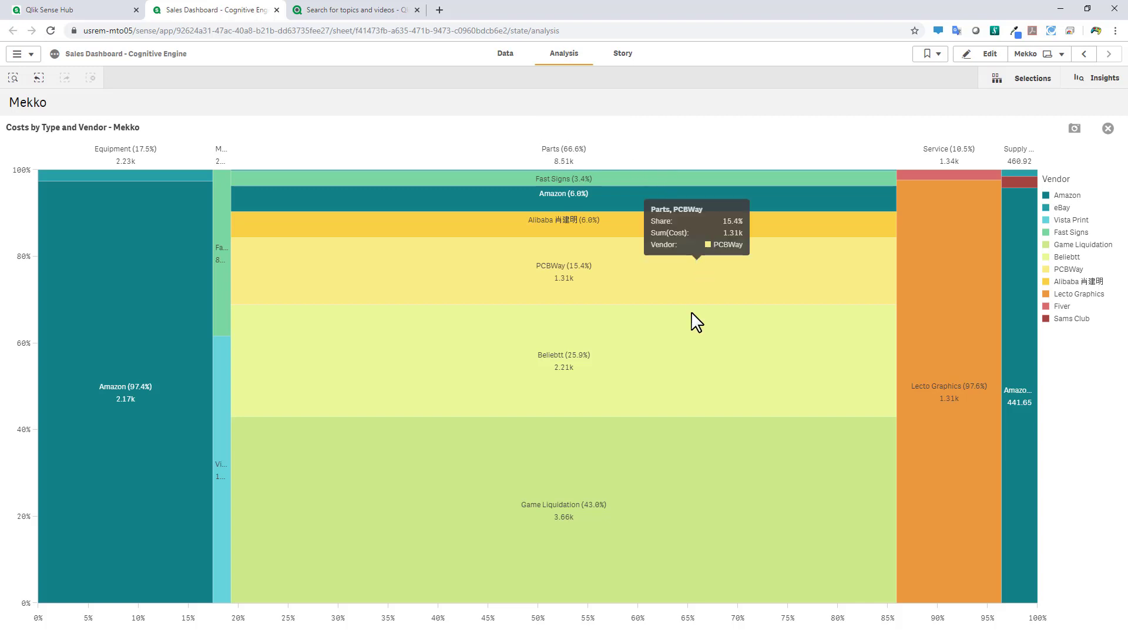
{"action": "mouse_move", "coordinate": [690, 525]}
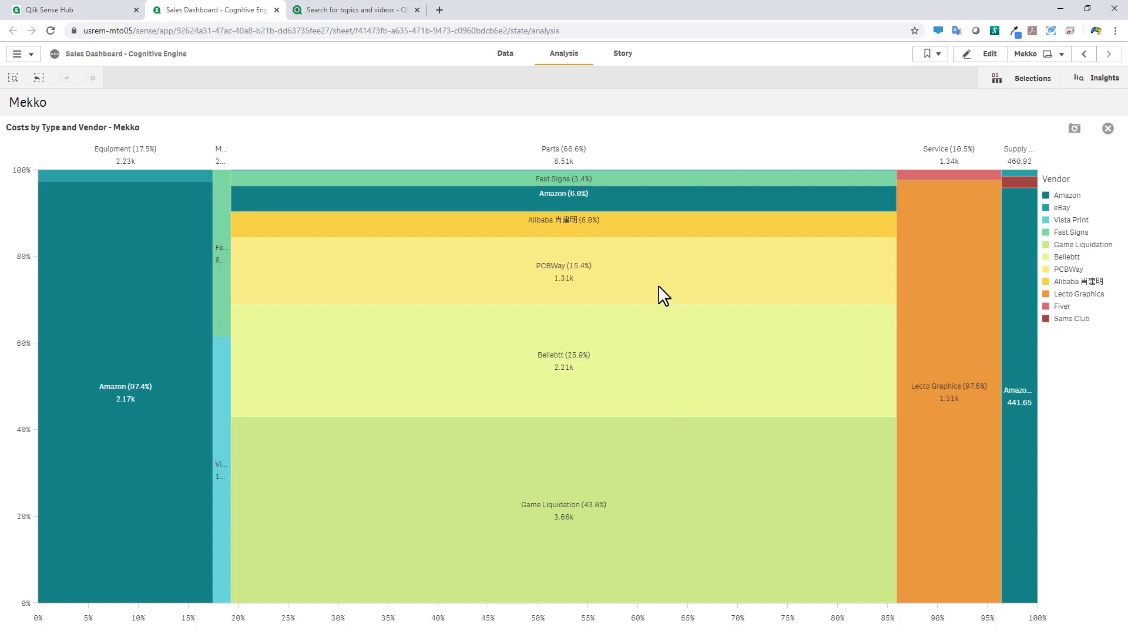
{"action": "mouse_move", "coordinate": [661, 287]}
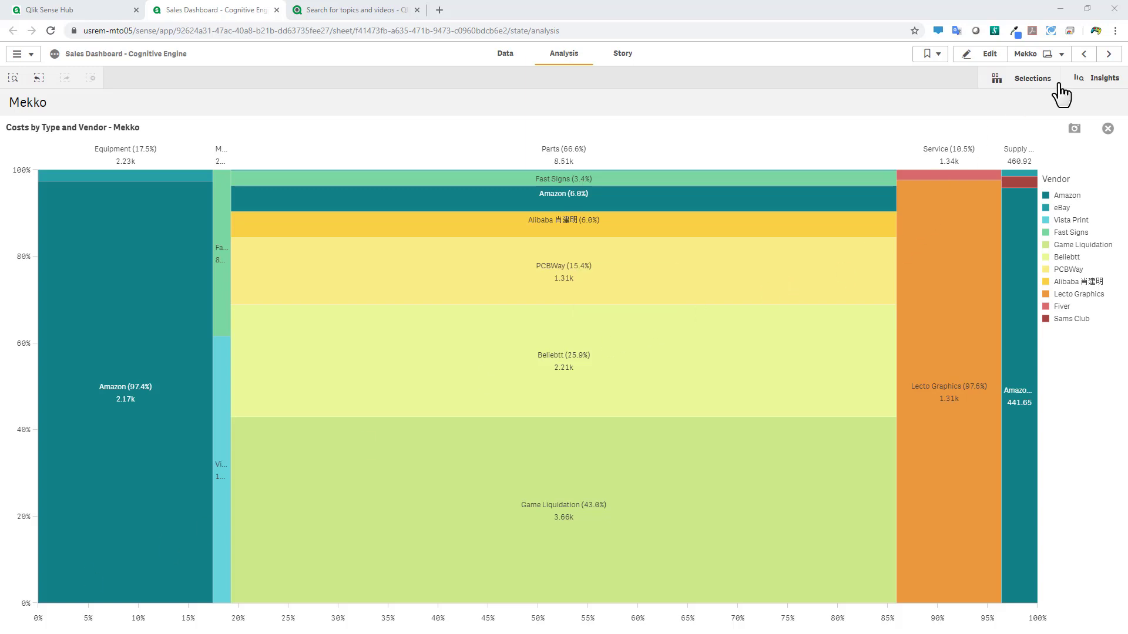
{"action": "left_click", "coordinate": [1108, 54]}
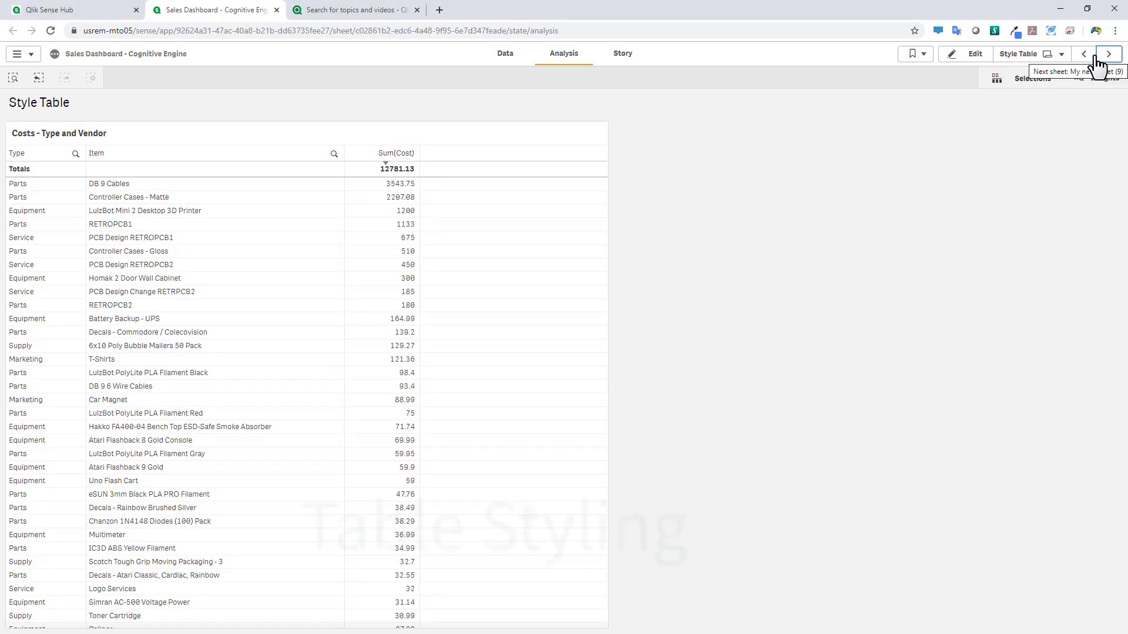
Step: Edit the costs table and try custom Center and Right alignment on the Type column, ending Left
{"action": "left_click", "coordinate": [976, 54]}
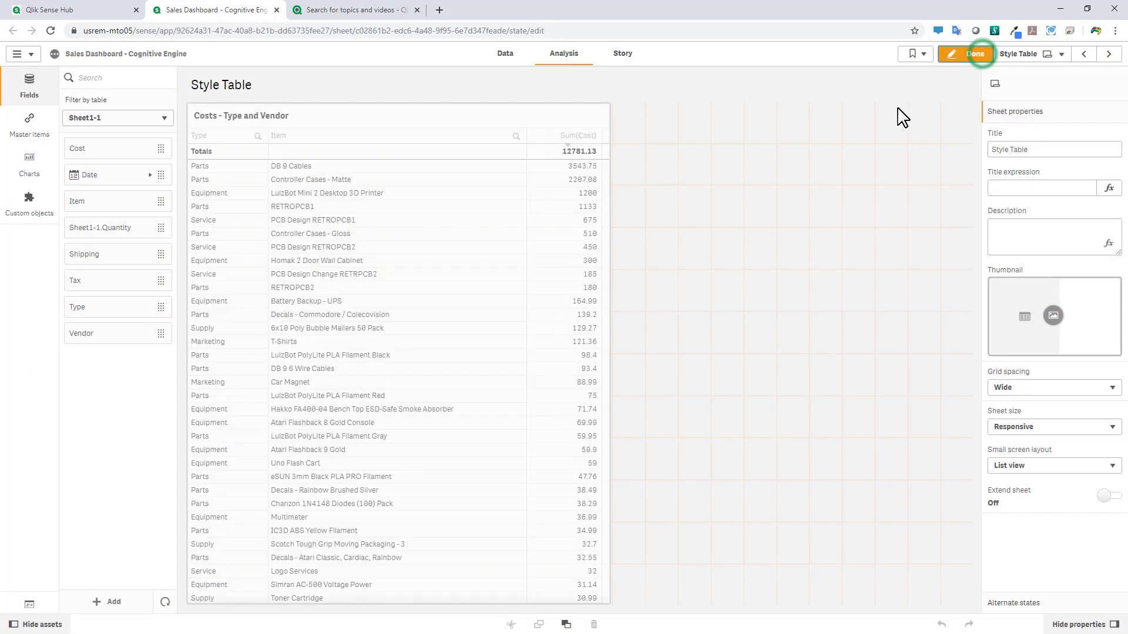
{"action": "left_click", "coordinate": [489, 320]}
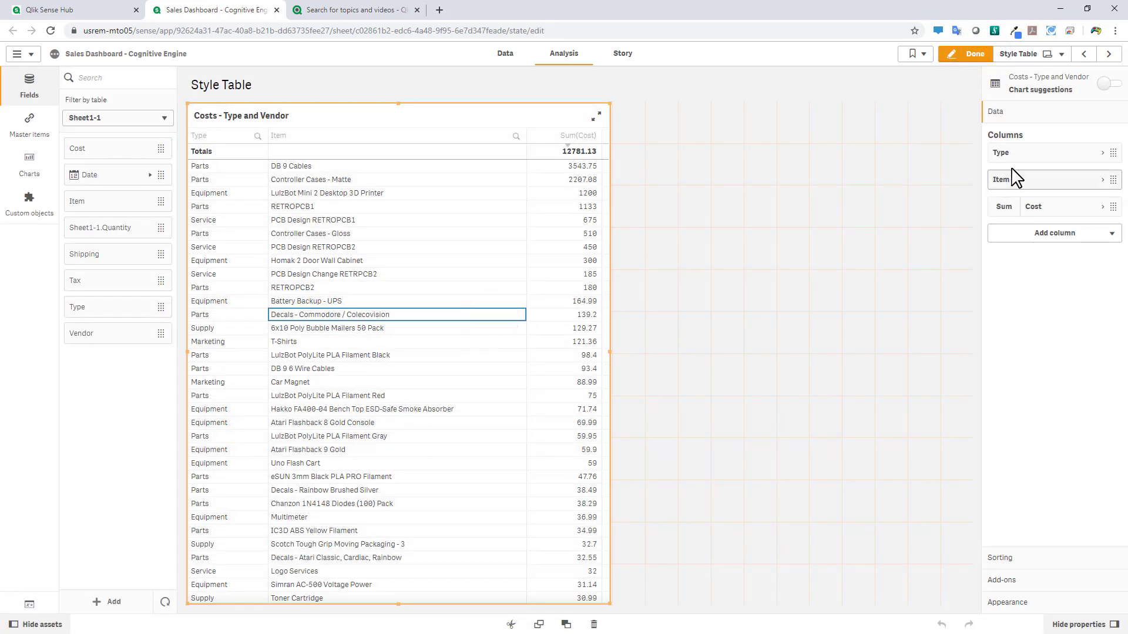
{"action": "left_click", "coordinate": [1029, 153]}
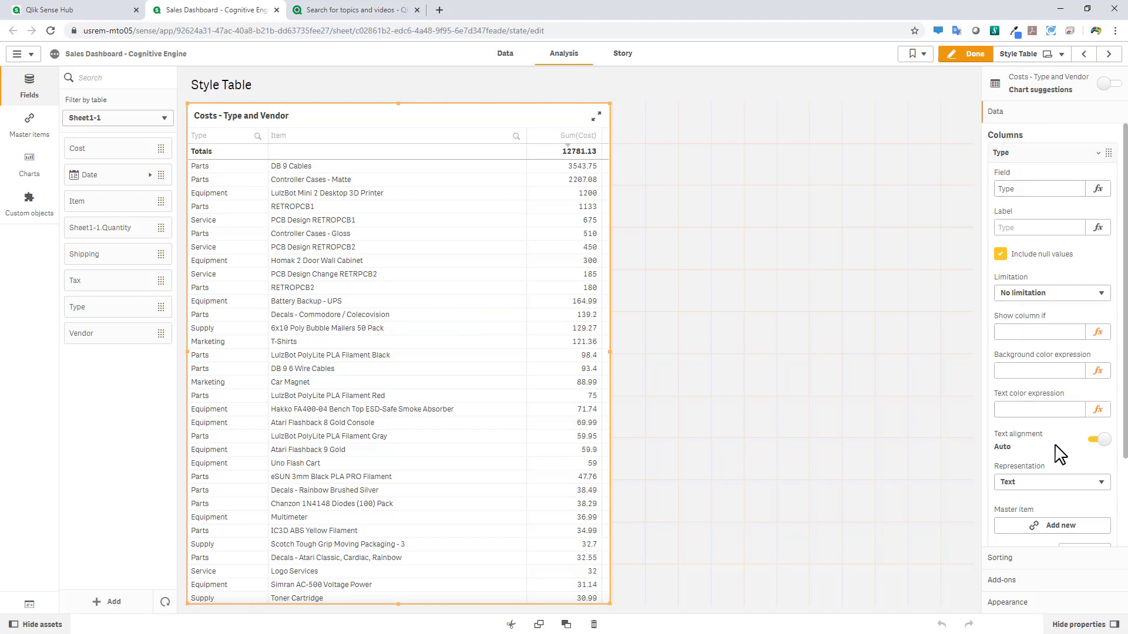
{"action": "left_click", "coordinate": [1098, 441]}
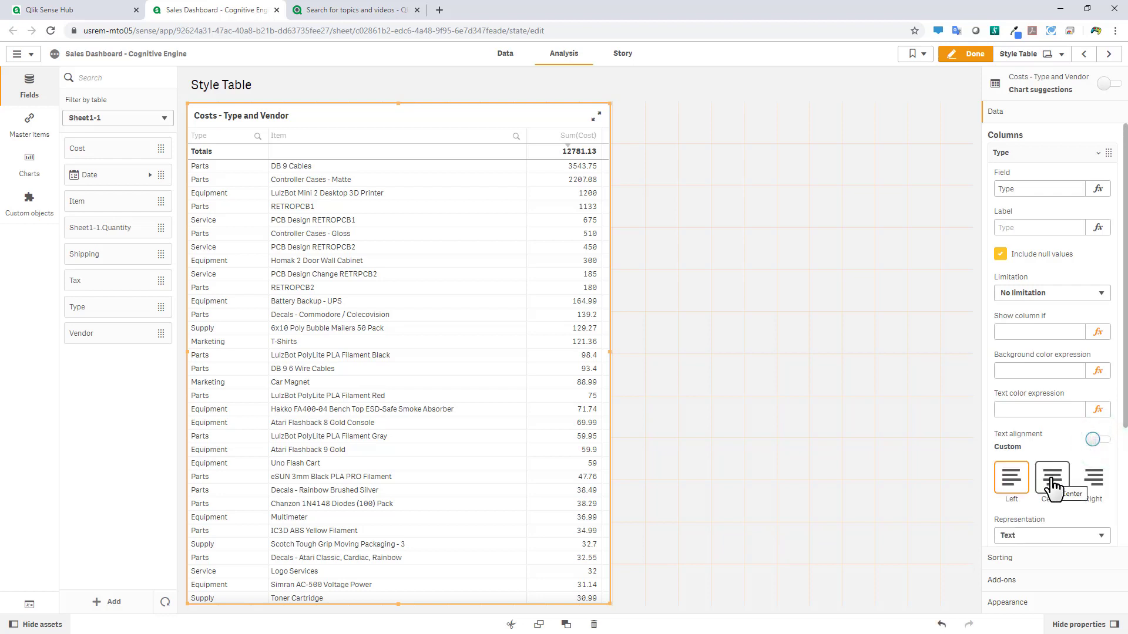
{"action": "left_click", "coordinate": [1051, 482]}
{"action": "left_click", "coordinate": [1093, 480]}
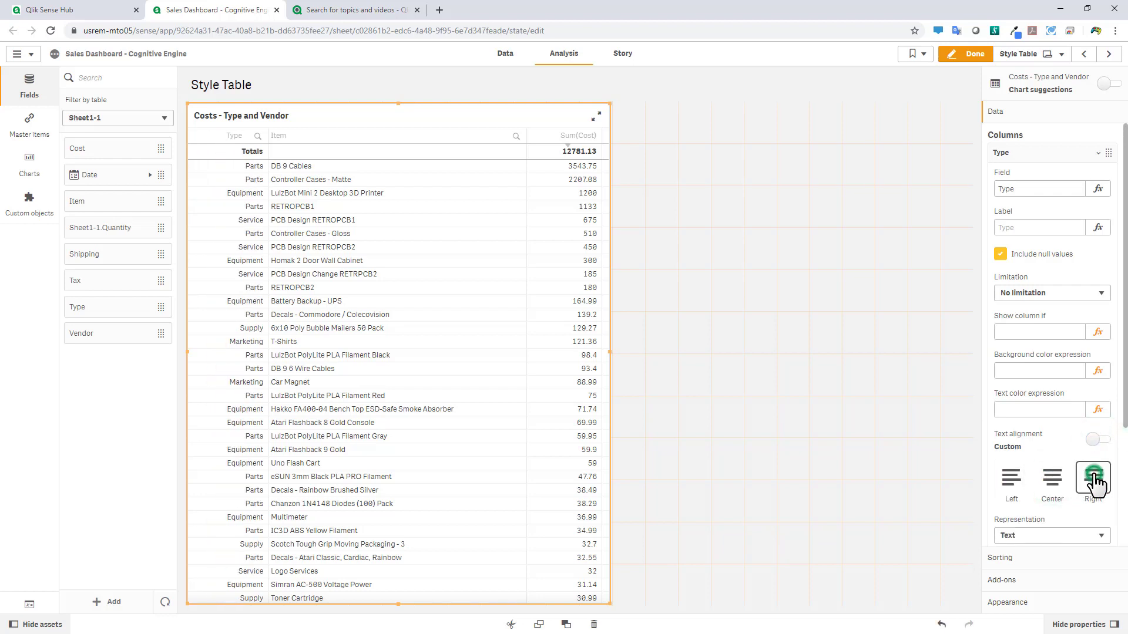
{"action": "left_click", "coordinate": [1052, 478]}
{"action": "left_click", "coordinate": [1017, 482]}
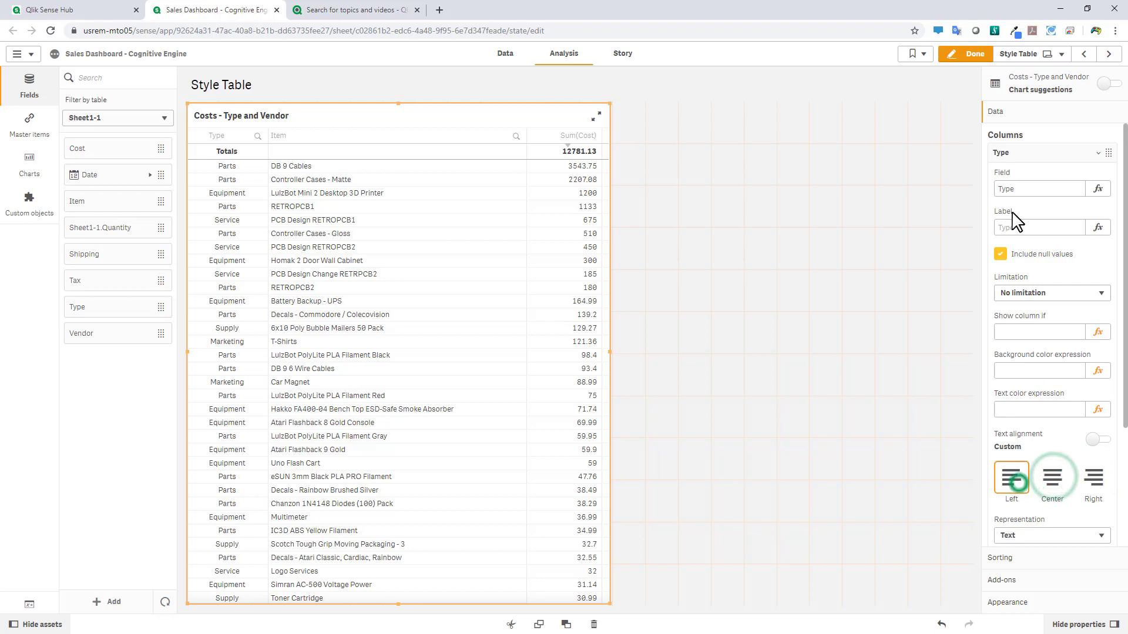
{"action": "left_click", "coordinate": [1011, 153]}
Step: Try custom Center and Right alignment on the Item column, then return it to Left
{"action": "left_click", "coordinate": [1011, 181]}
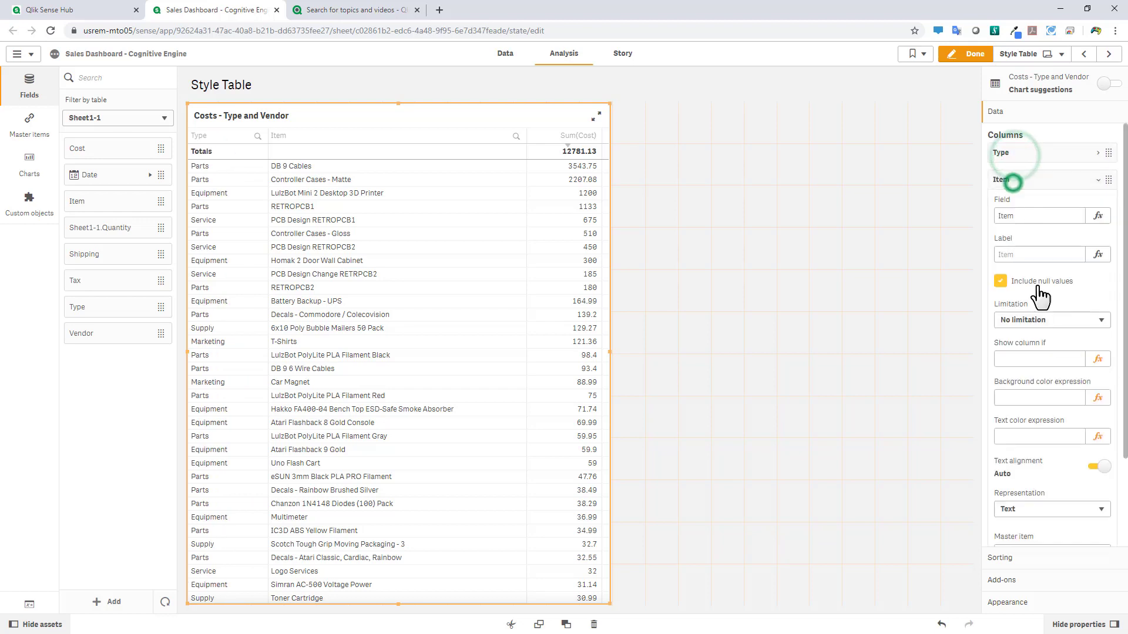
{"action": "left_click", "coordinate": [1098, 467]}
{"action": "left_click", "coordinate": [1055, 511]}
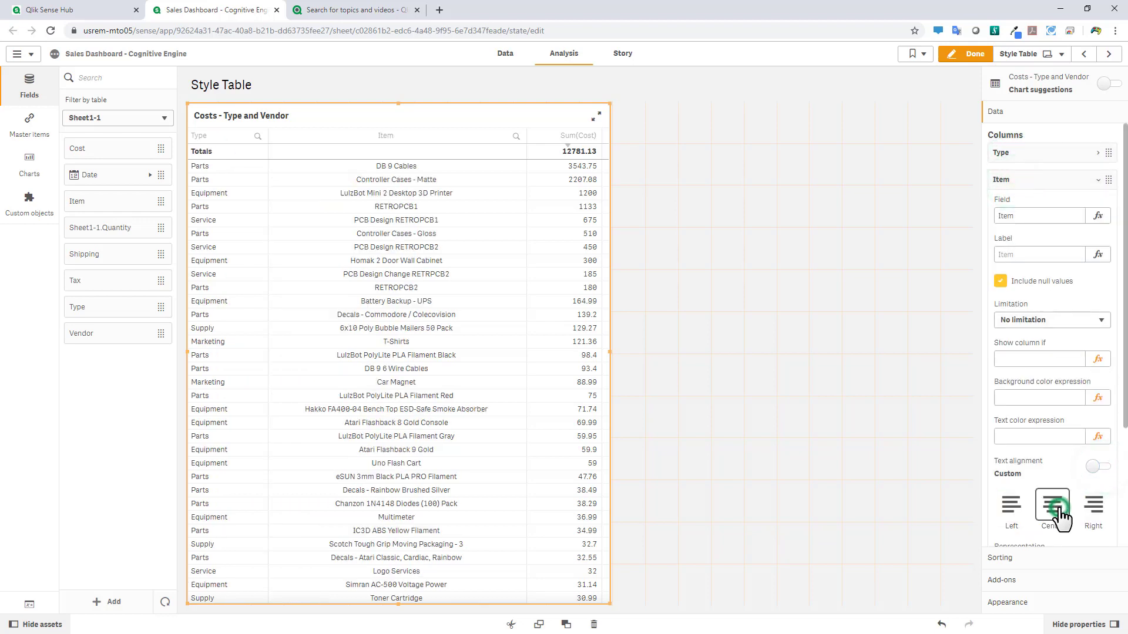
{"action": "left_click", "coordinate": [1091, 512]}
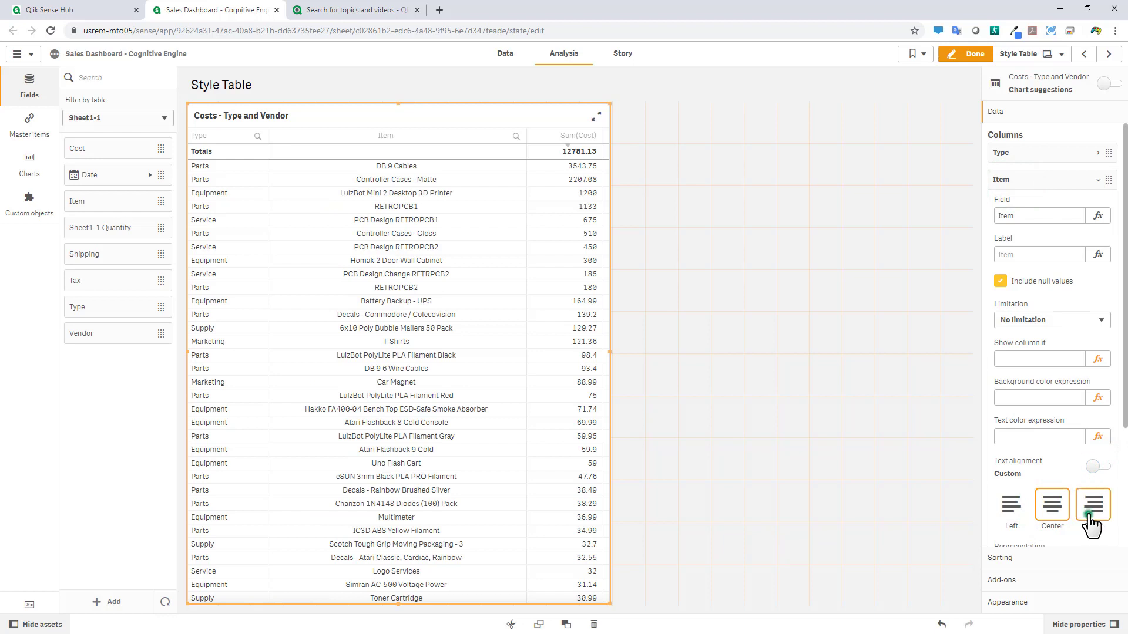
{"action": "left_click", "coordinate": [1011, 506]}
Step: Set the table's header and totals font to size 20 in red
{"action": "left_click", "coordinate": [998, 180]}
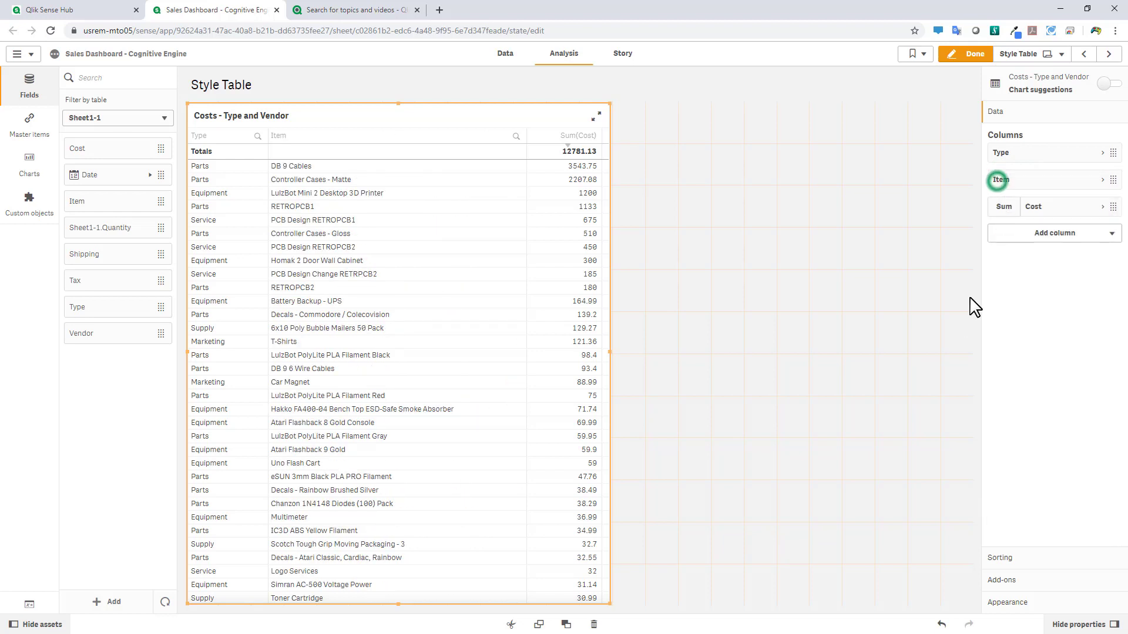
{"action": "left_click", "coordinate": [1007, 602]}
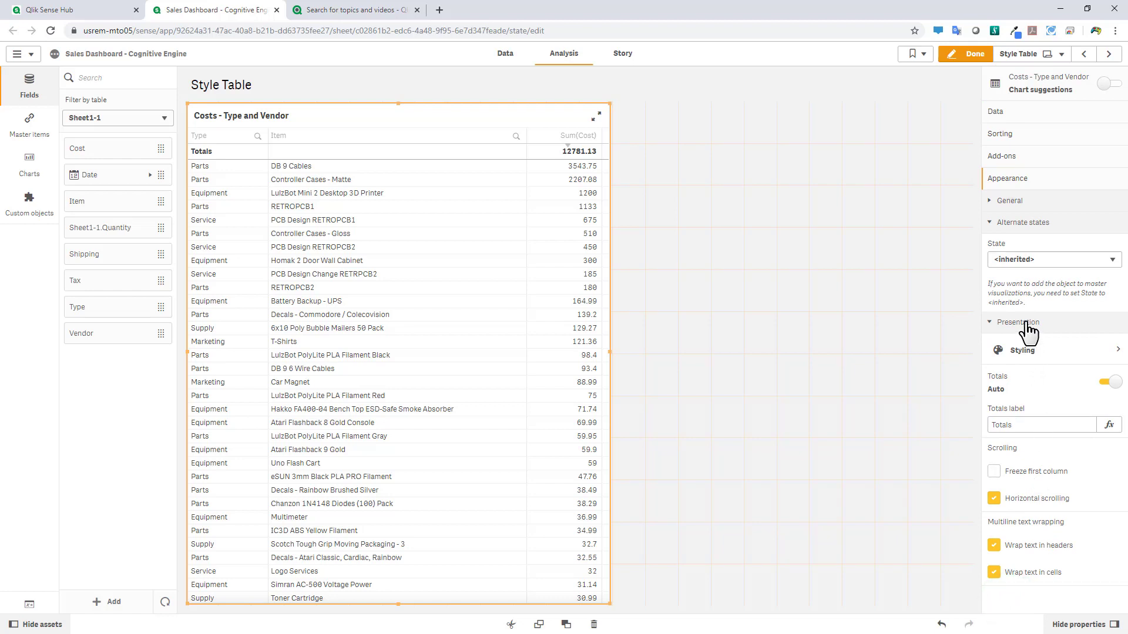
{"action": "left_click", "coordinate": [1027, 360]}
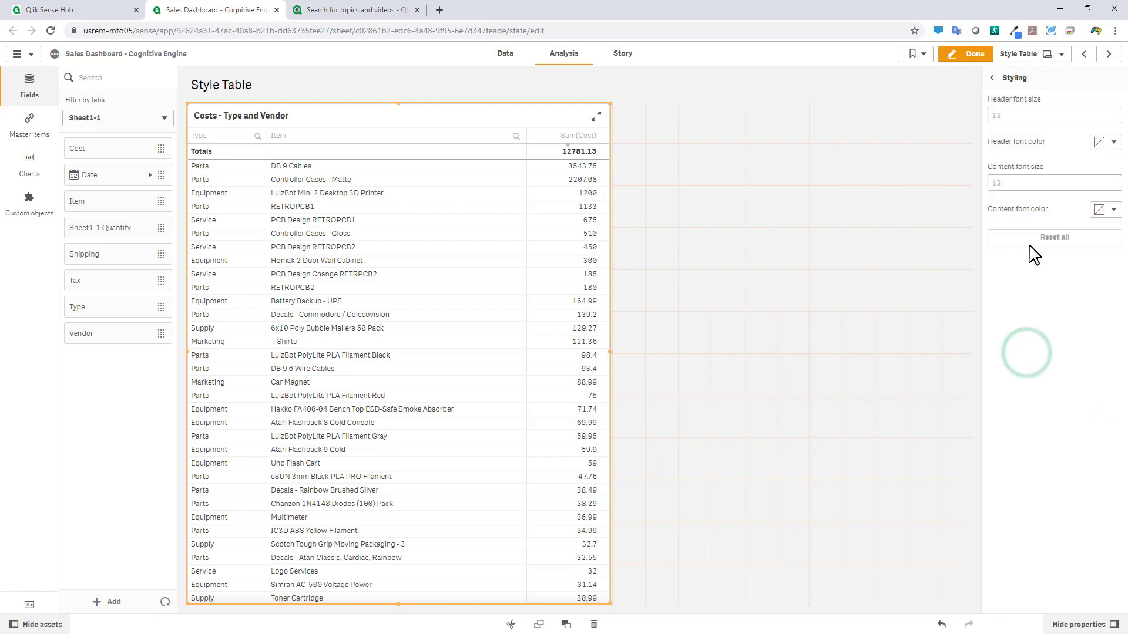
{"action": "left_click", "coordinate": [1020, 110]}
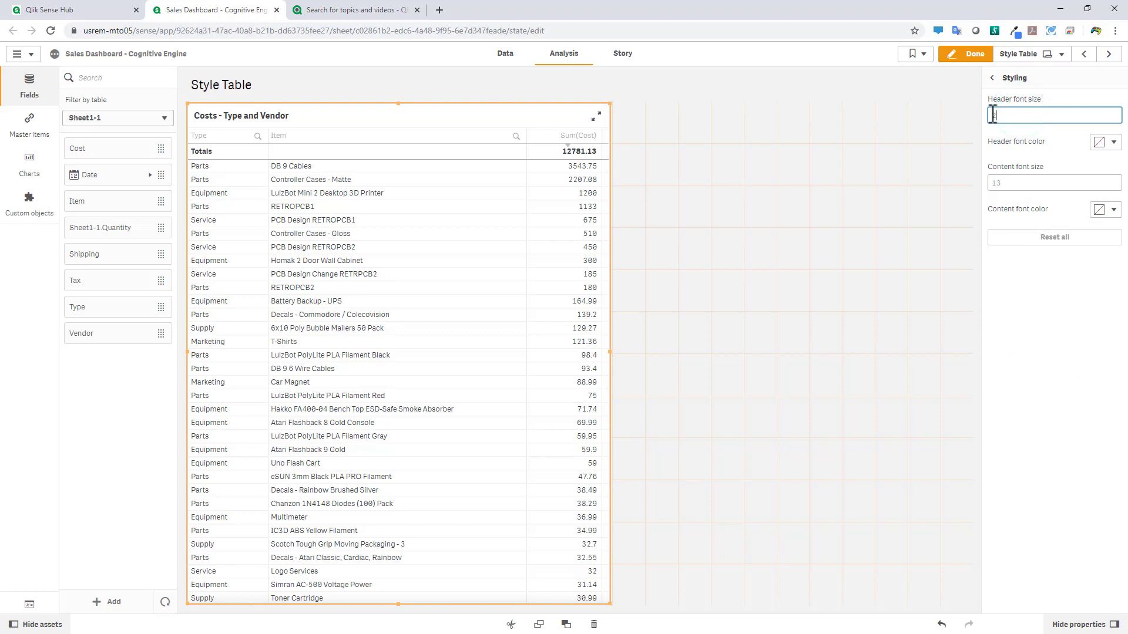
{"action": "type", "text": "20"}
{"action": "left_click", "coordinate": [1110, 141]}
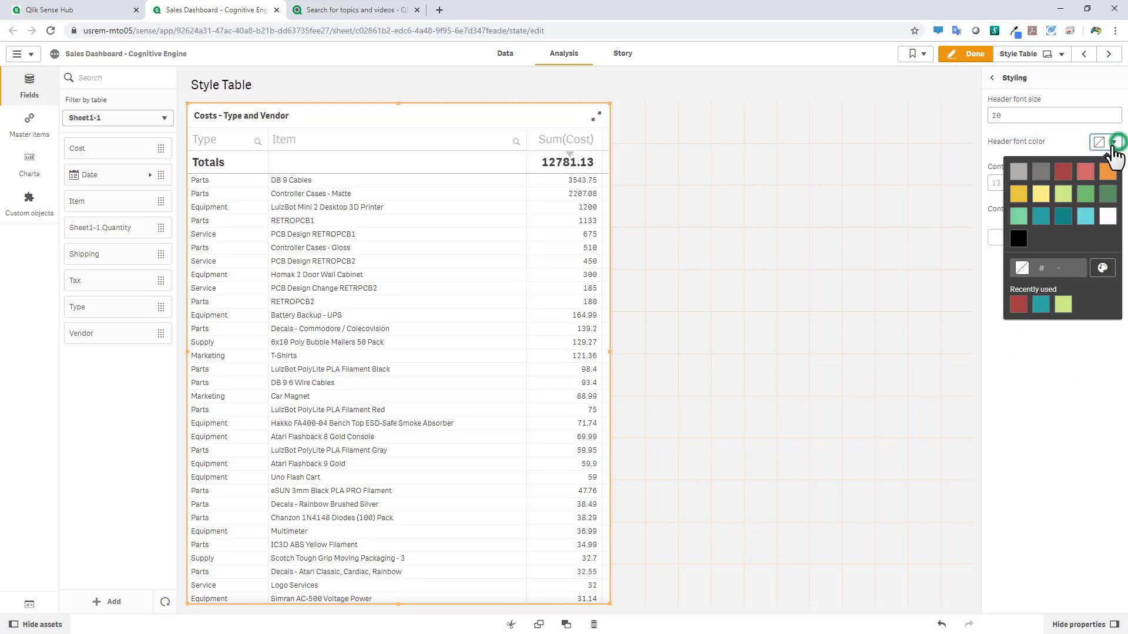
{"action": "left_click", "coordinate": [1063, 171]}
{"action": "left_click", "coordinate": [1057, 354]}
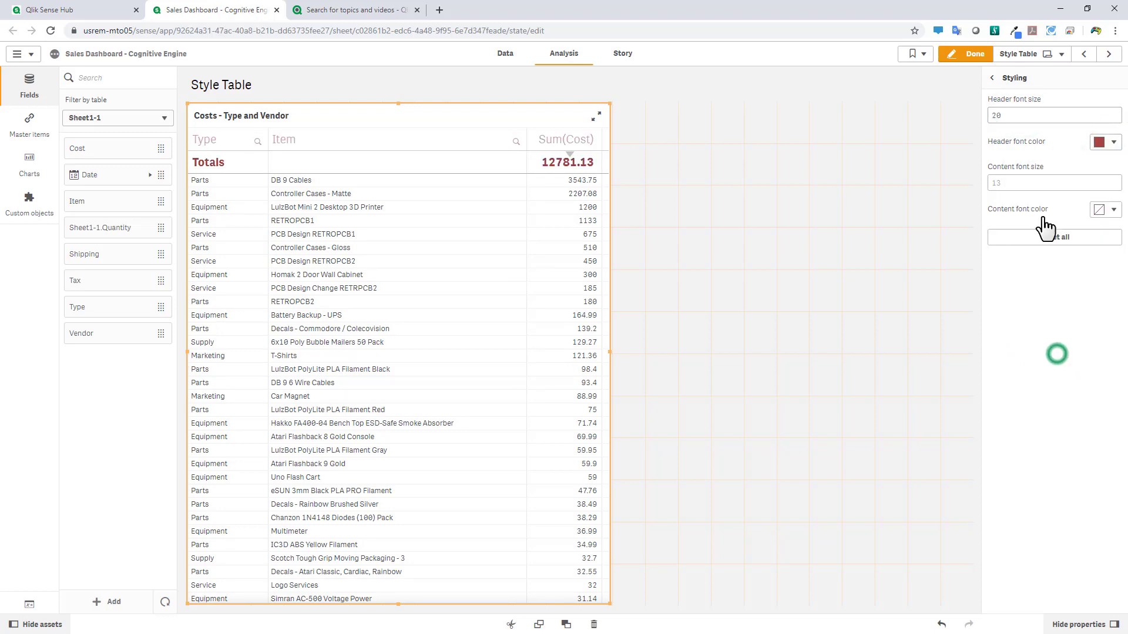
Step: Set the table's content font to size 35 in teal
{"action": "left_click", "coordinate": [1037, 183]}
{"action": "type", "text": "35"}
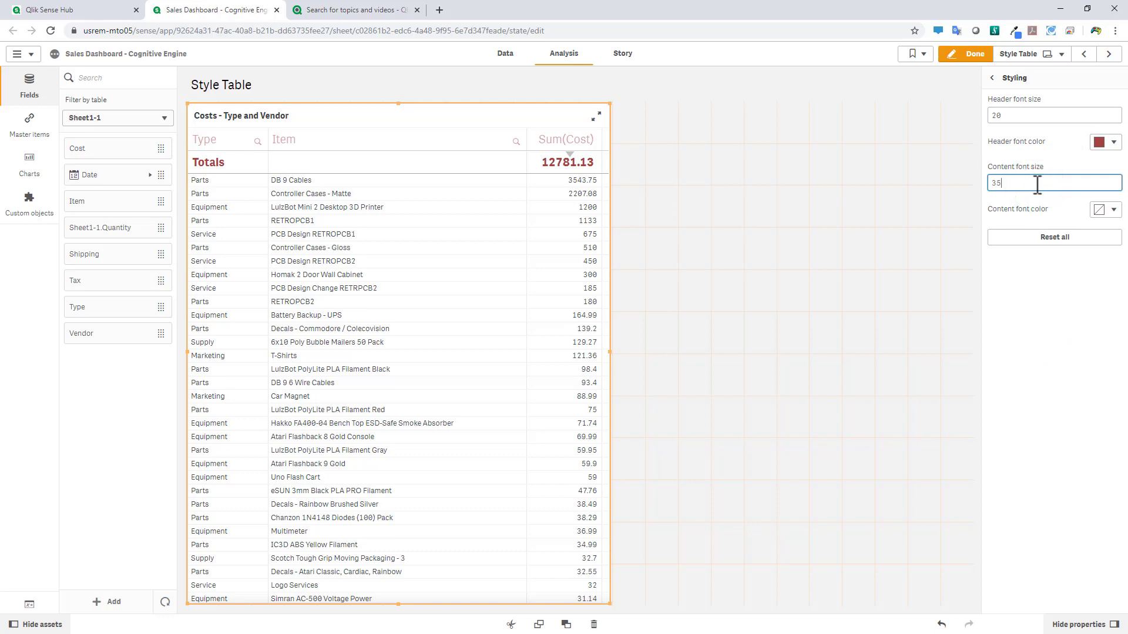
{"action": "key", "text": "Return"}
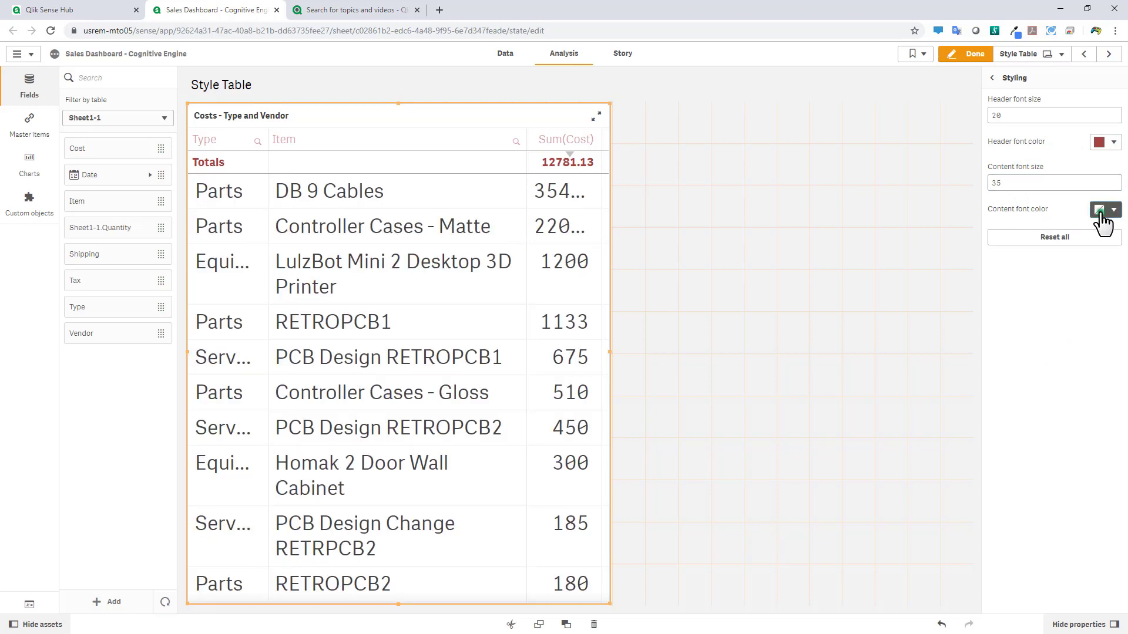
{"action": "left_click", "coordinate": [1104, 212]}
{"action": "left_click", "coordinate": [1041, 283]}
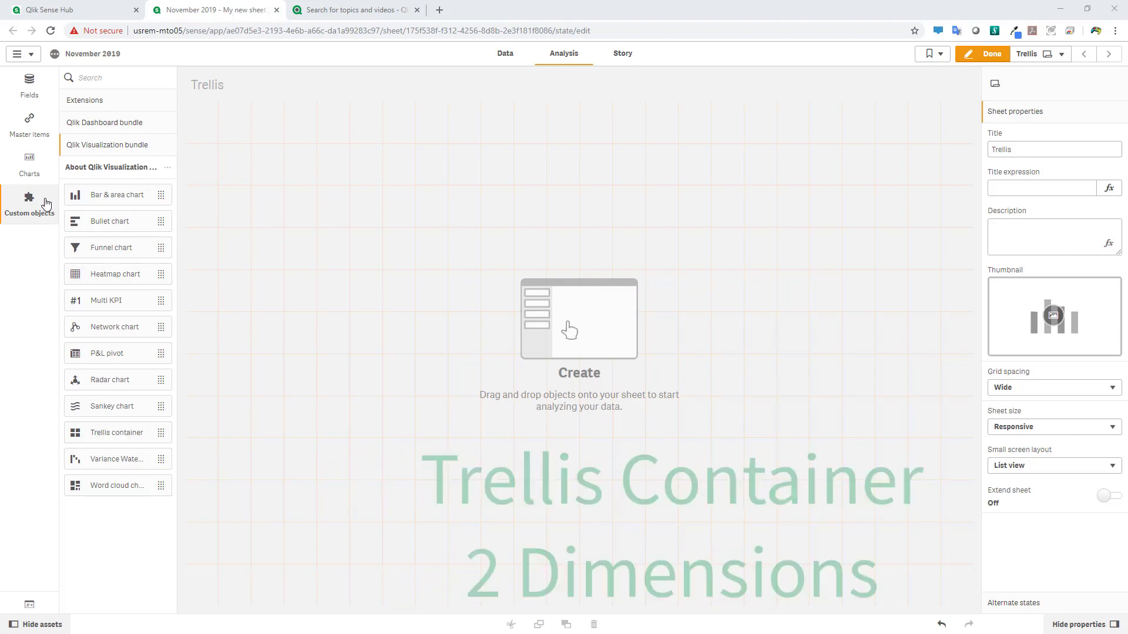
Step: Drag a Trellis container from the Qlik Visualization bundle into the sheet's top-left quarter
{"action": "left_click_drag", "start_coordinate": [101, 437], "coordinate": [343, 295]}
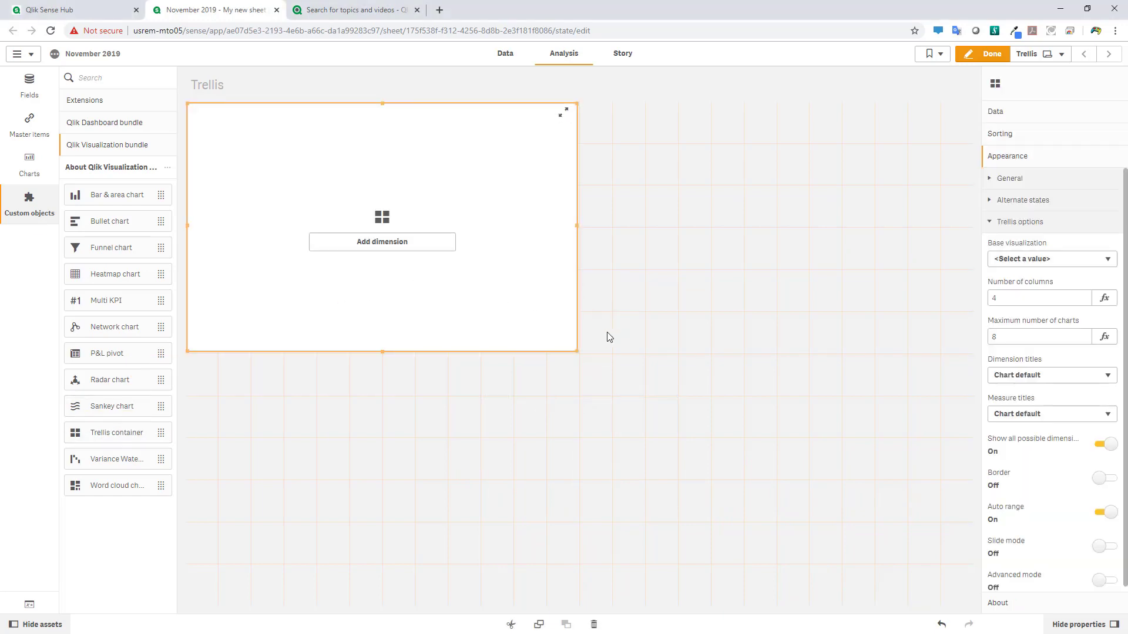
Step: Set the trellis container's dimension to Year
{"action": "left_click", "coordinate": [440, 250]}
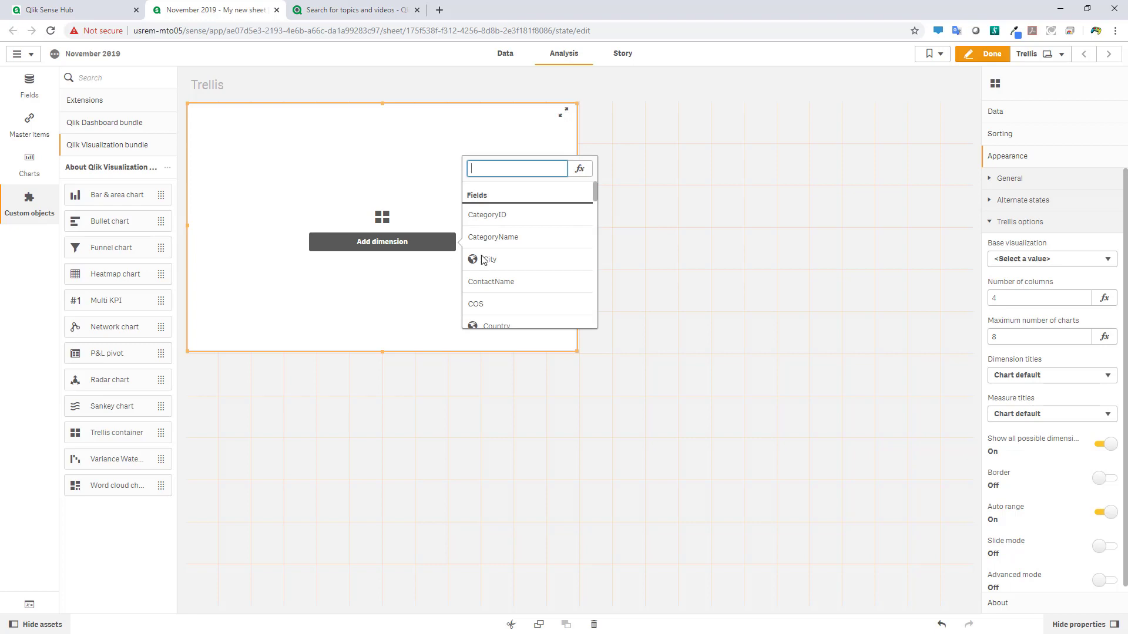
{"action": "scroll", "coordinate": [517, 256], "scroll_direction": "down", "scroll_amount": 10}
{"action": "scroll", "coordinate": [540, 259], "scroll_direction": "down", "scroll_amount": 5}
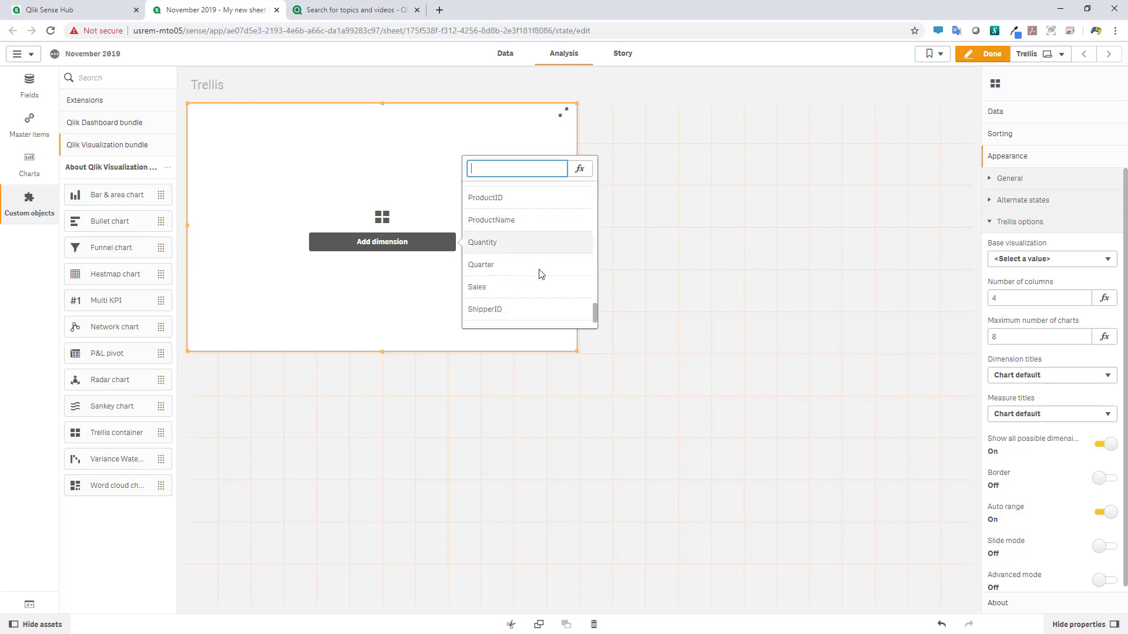
{"action": "left_click", "coordinate": [516, 323]}
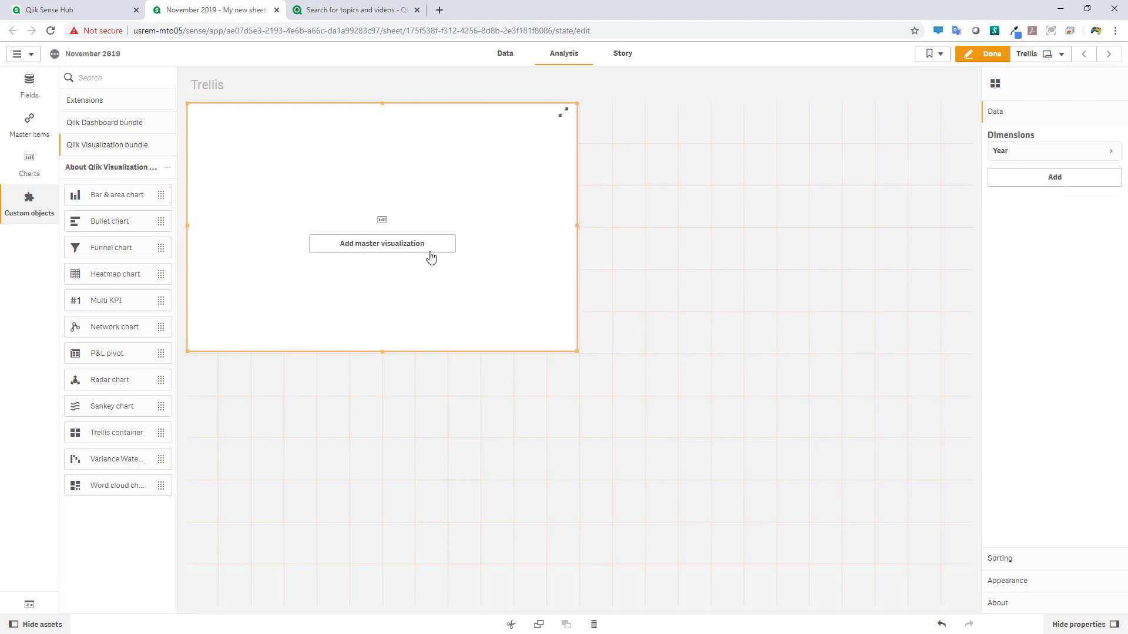
Step: Use the Sales by Category master chart in the trellis, delete a stray copy, and enlarge the trellis
{"action": "left_click", "coordinate": [431, 247]}
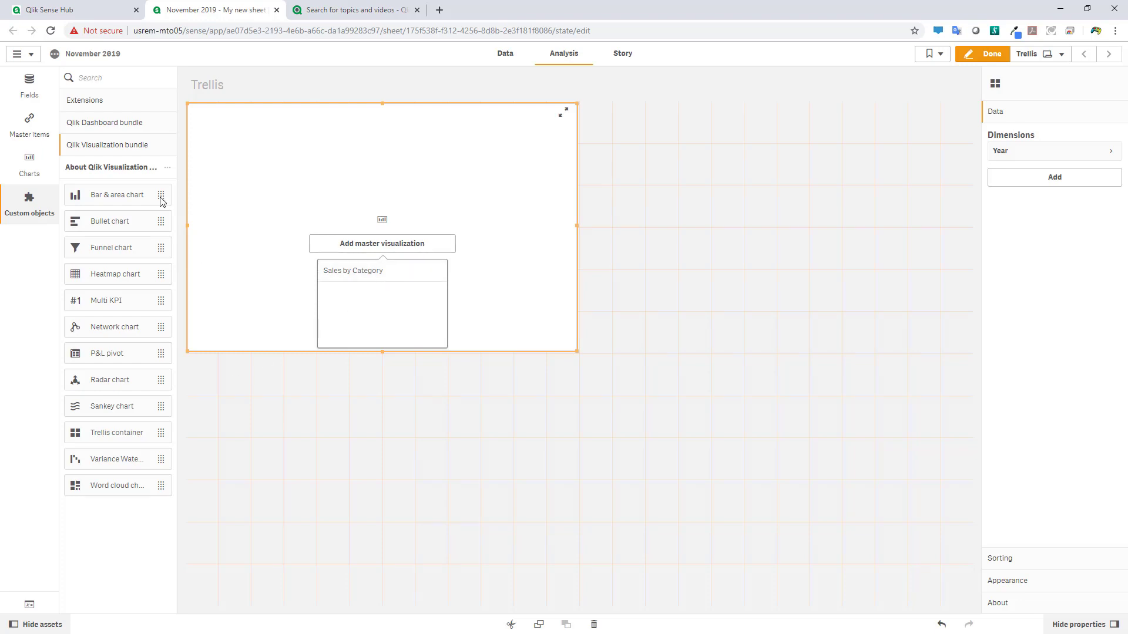
{"action": "left_click", "coordinate": [37, 128]}
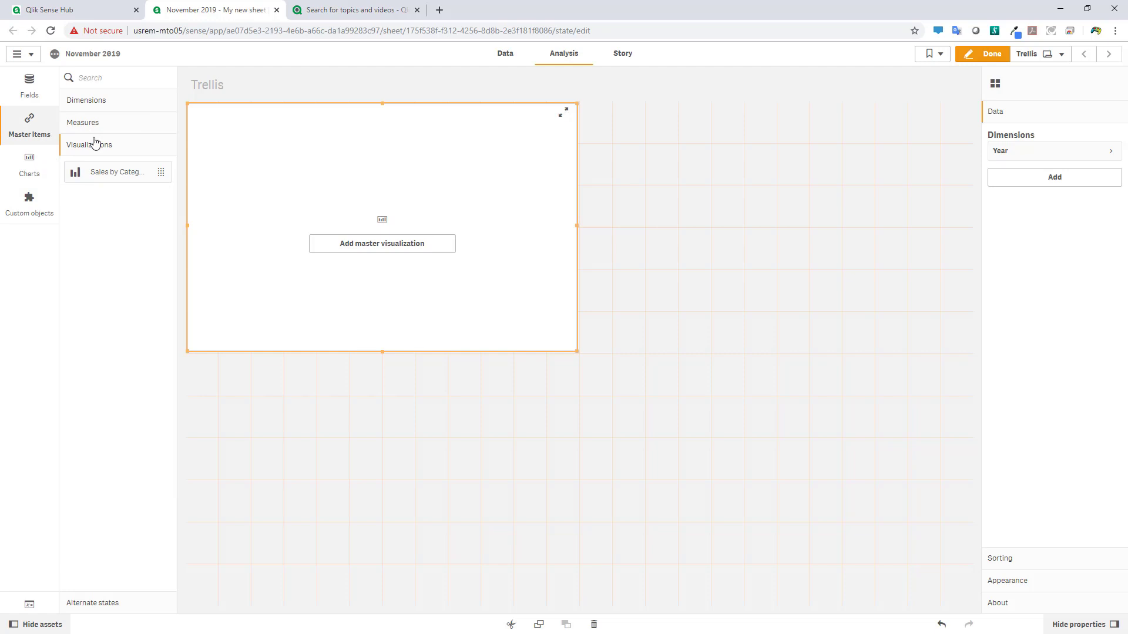
{"action": "left_click_drag", "start_coordinate": [118, 172], "coordinate": [313, 476]}
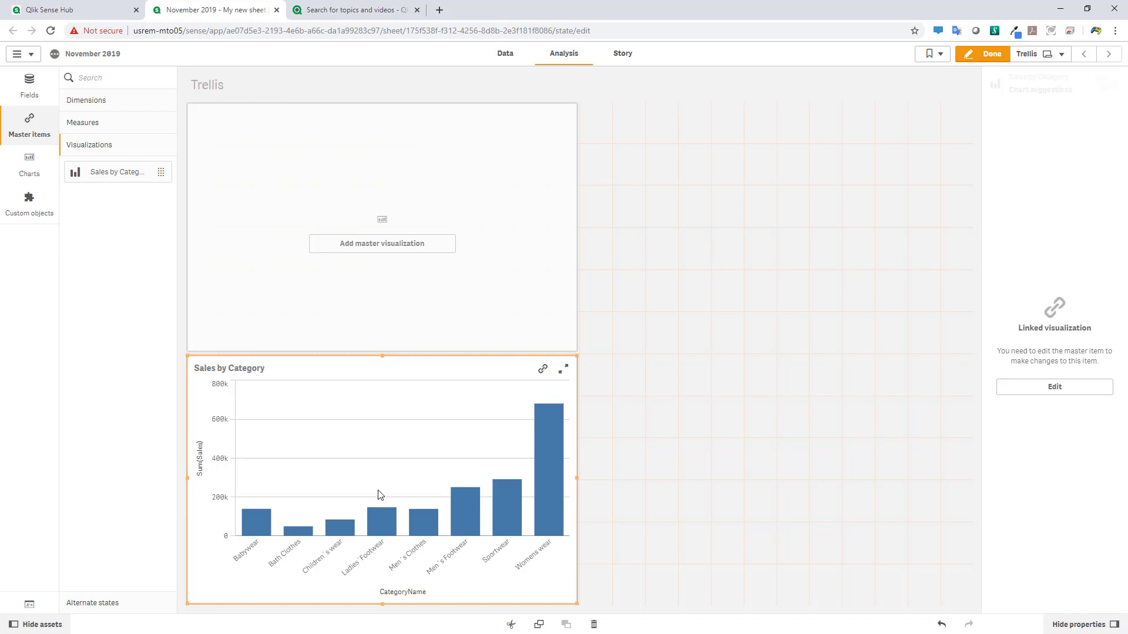
{"action": "right_click", "coordinate": [467, 484]}
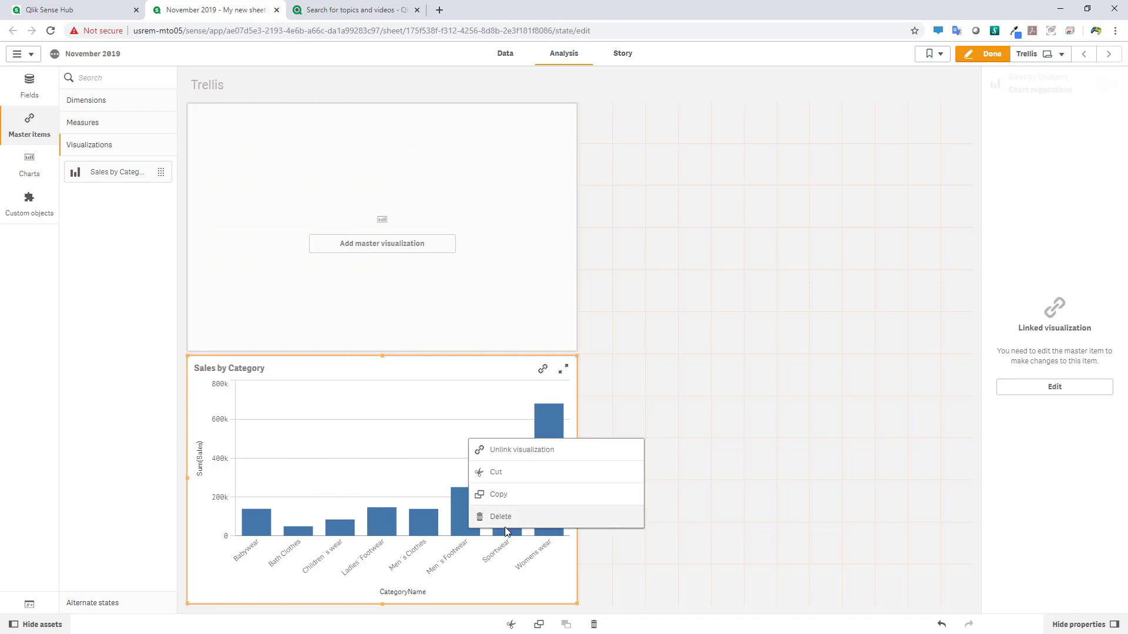
{"action": "left_click", "coordinate": [491, 517]}
{"action": "left_click", "coordinate": [436, 252]}
{"action": "left_click", "coordinate": [436, 251]}
{"action": "left_click", "coordinate": [414, 268]}
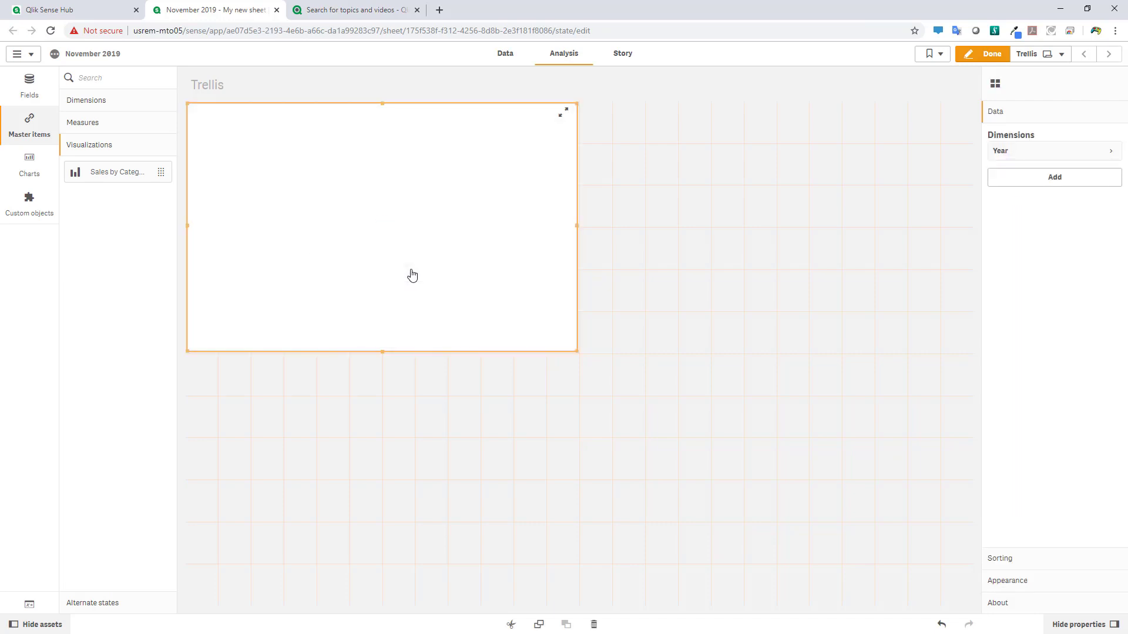
{"action": "left_click_drag", "start_coordinate": [582, 353], "coordinate": [958, 596]}
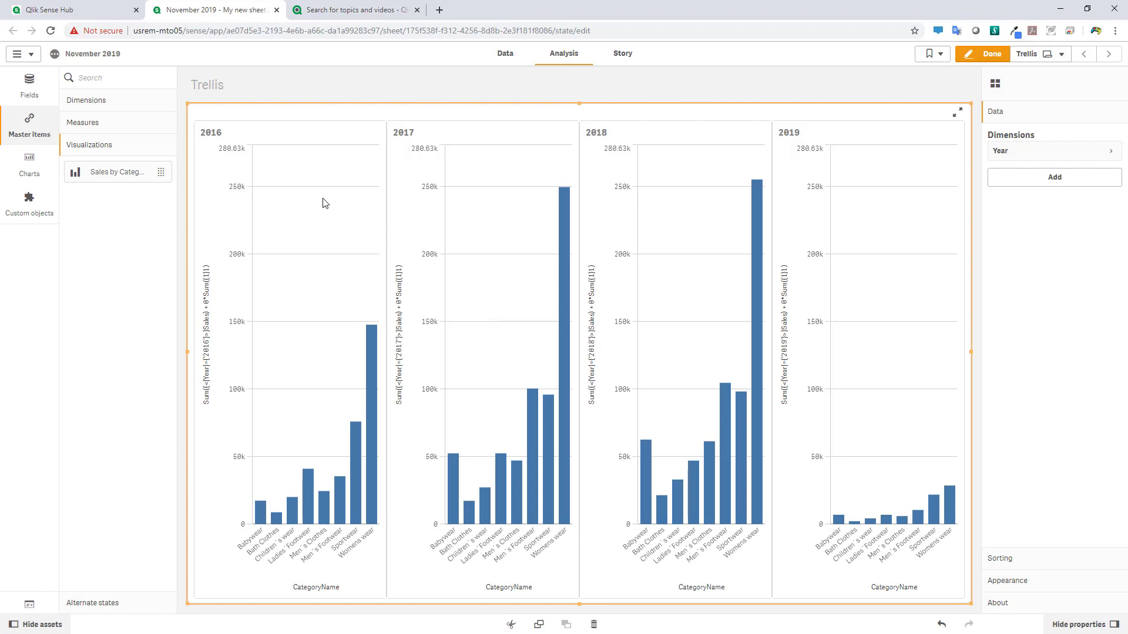
Step: Drag the Quarter field onto the Year trellis chart as a second dimension and expand its trellis options
{"action": "left_click", "coordinate": [26, 89]}
{"action": "scroll", "coordinate": [72, 360], "scroll_direction": "down", "scroll_amount": 3}
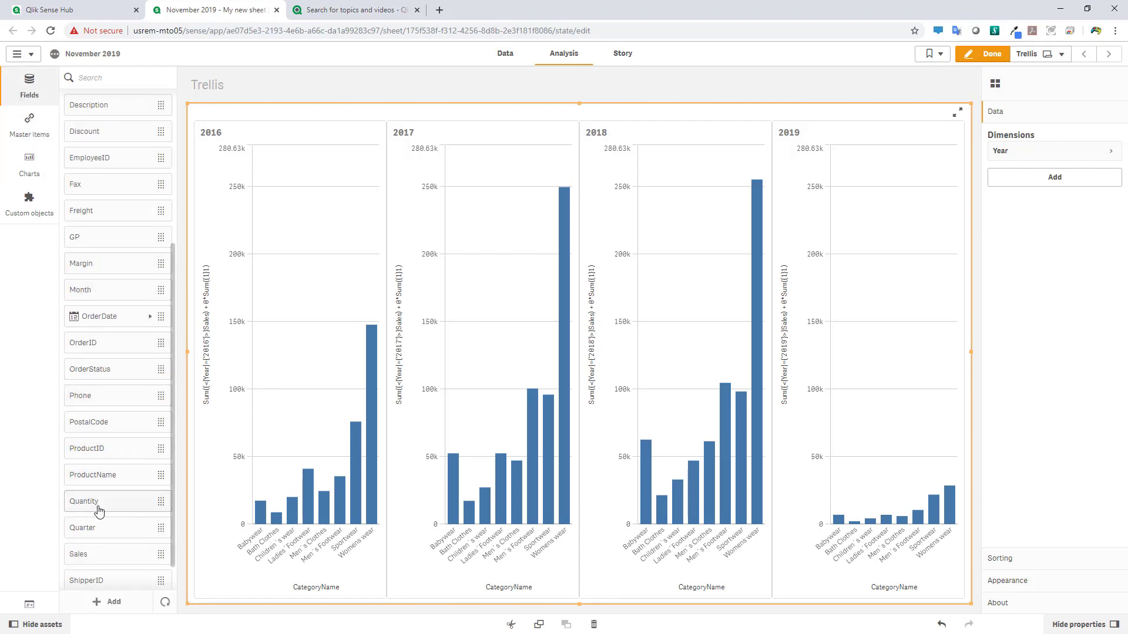
{"action": "left_click_drag", "start_coordinate": [108, 527], "coordinate": [547, 449]}
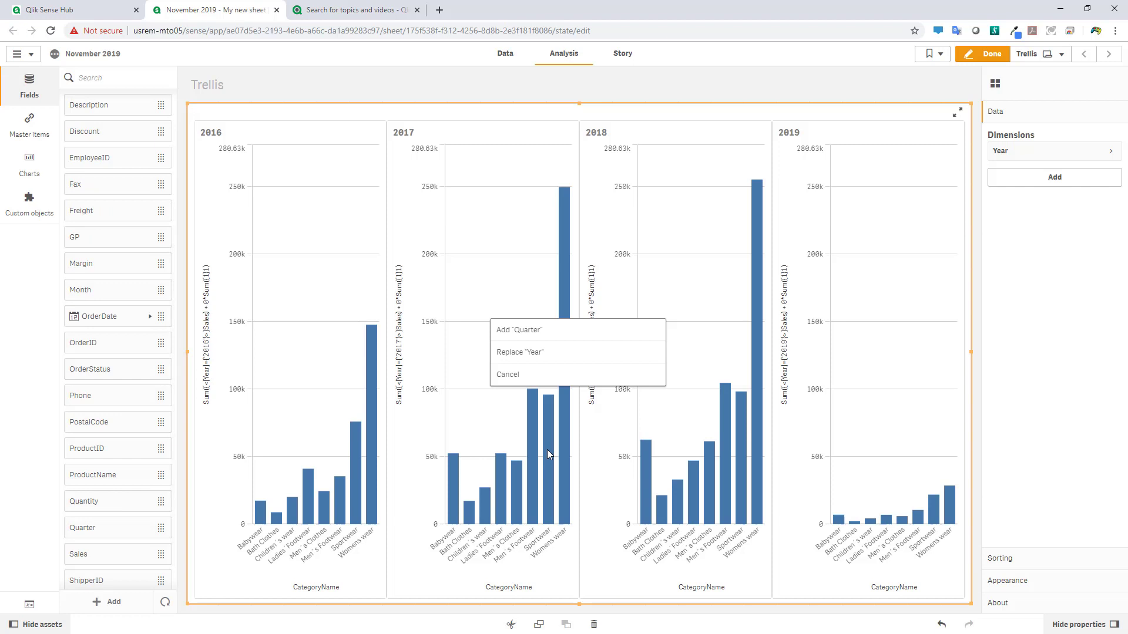
{"action": "left_click", "coordinate": [557, 340]}
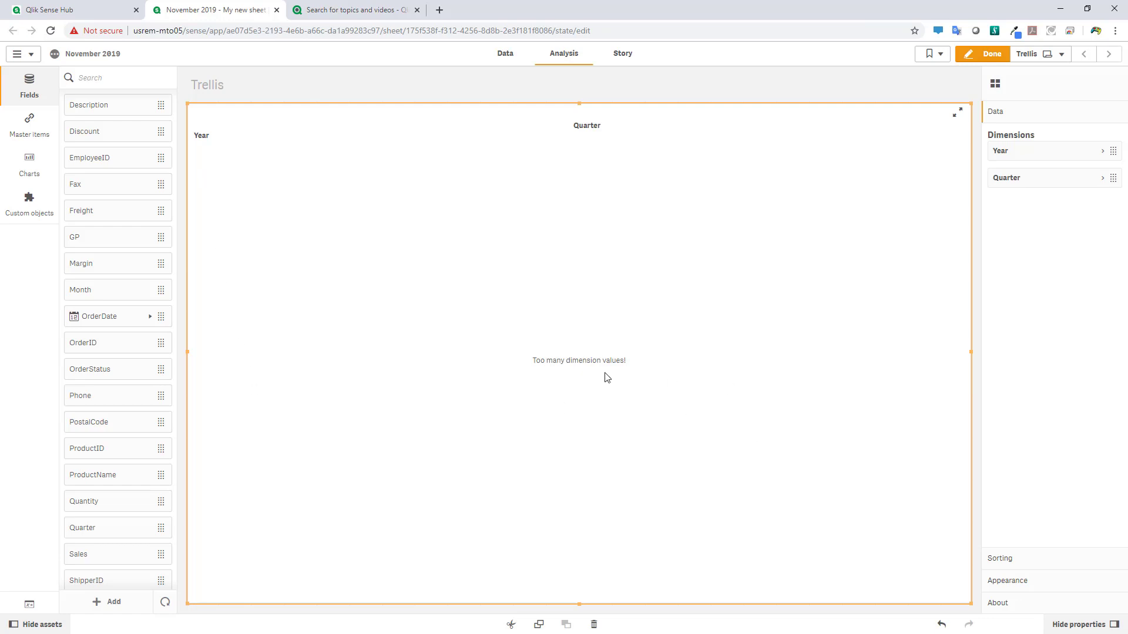
{"action": "left_click", "coordinate": [1045, 580]}
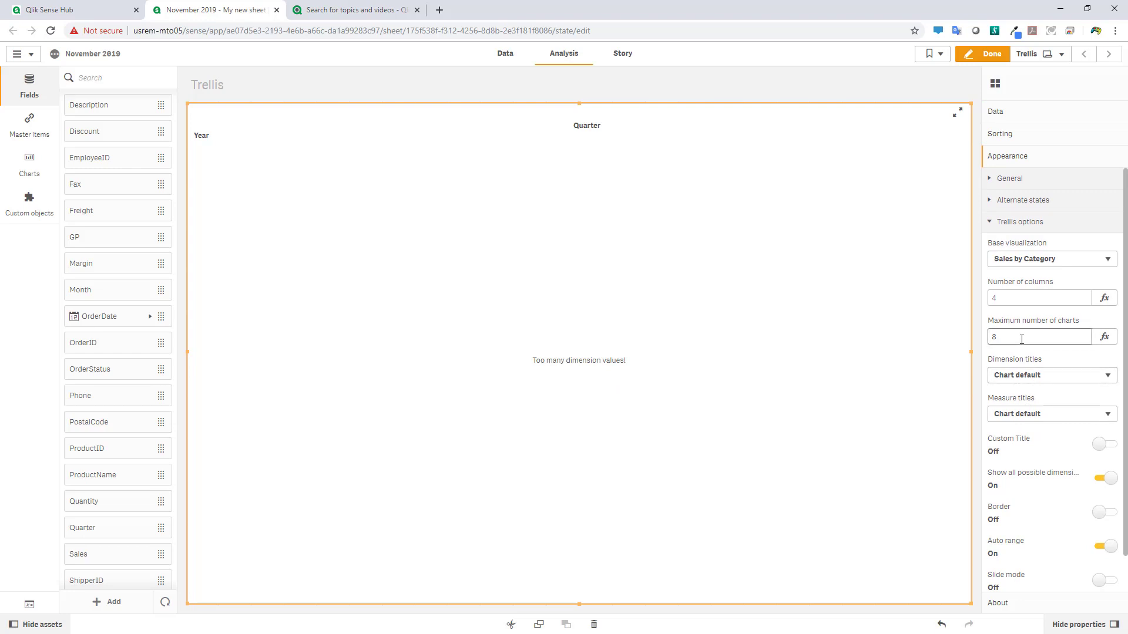
Step: Set the trellis Maximum number of charts to 25
{"action": "left_click", "coordinate": [1002, 336]}
{"action": "type", "text": "25"}
{"action": "key", "text": "Return"}
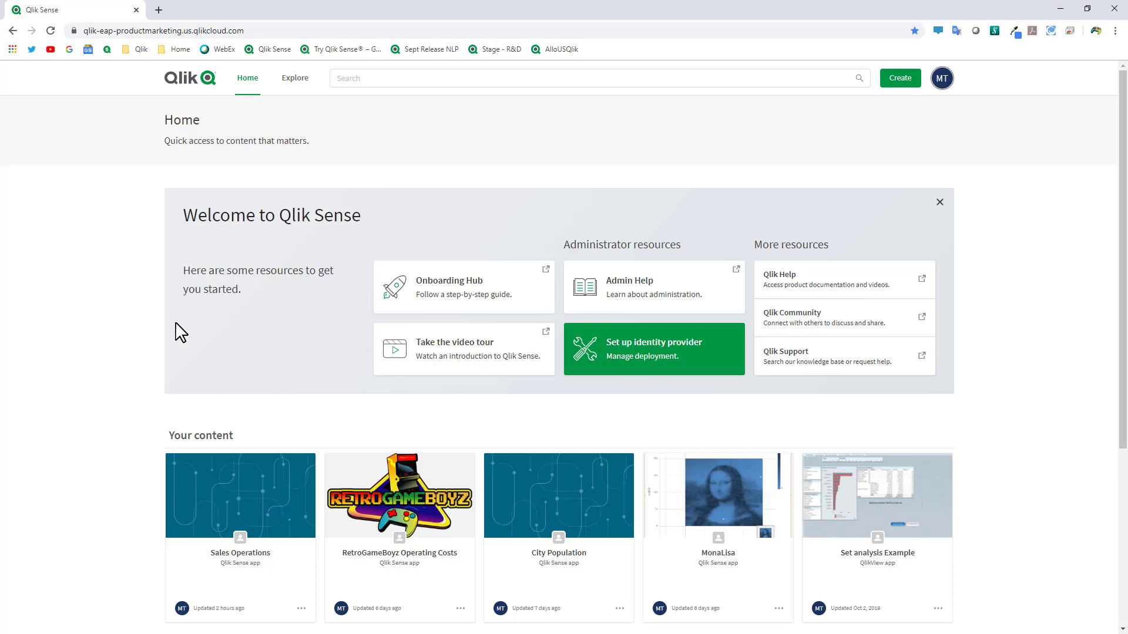
Step: Upload Movies Database.qvw from the computer into the personal space
{"action": "left_click", "coordinate": [902, 83]}
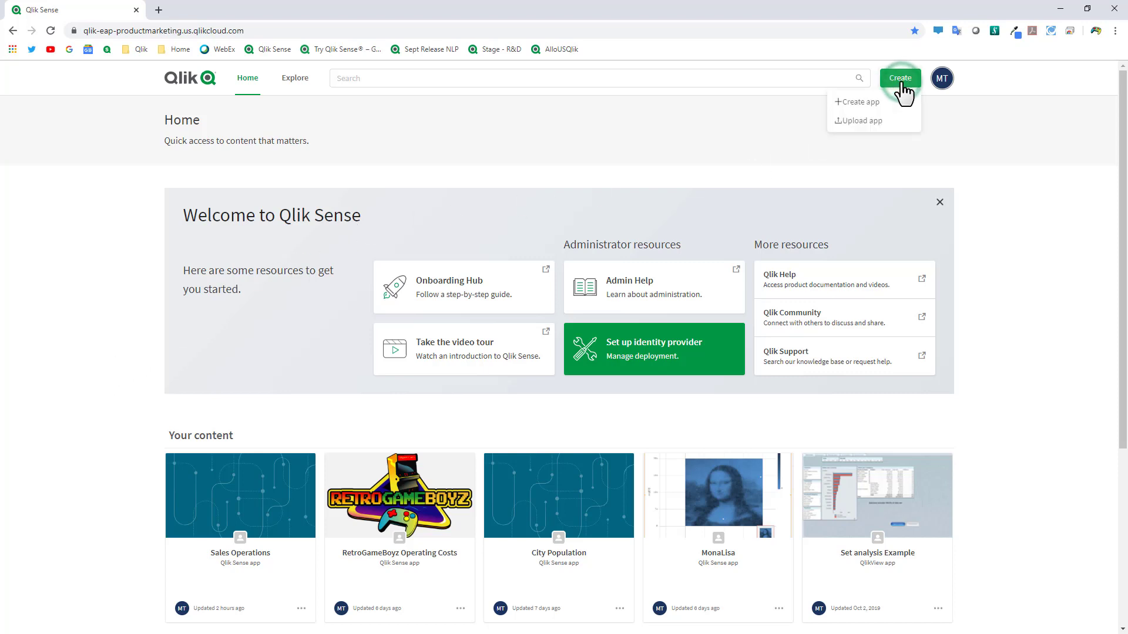
{"action": "left_click", "coordinate": [866, 120]}
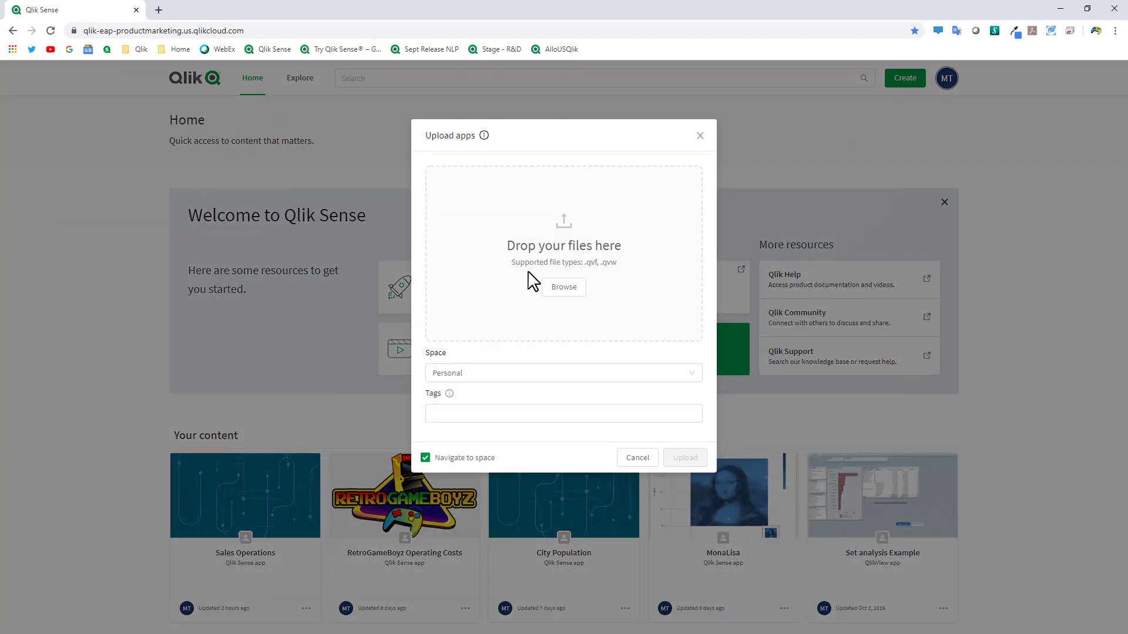
{"action": "left_click", "coordinate": [563, 287]}
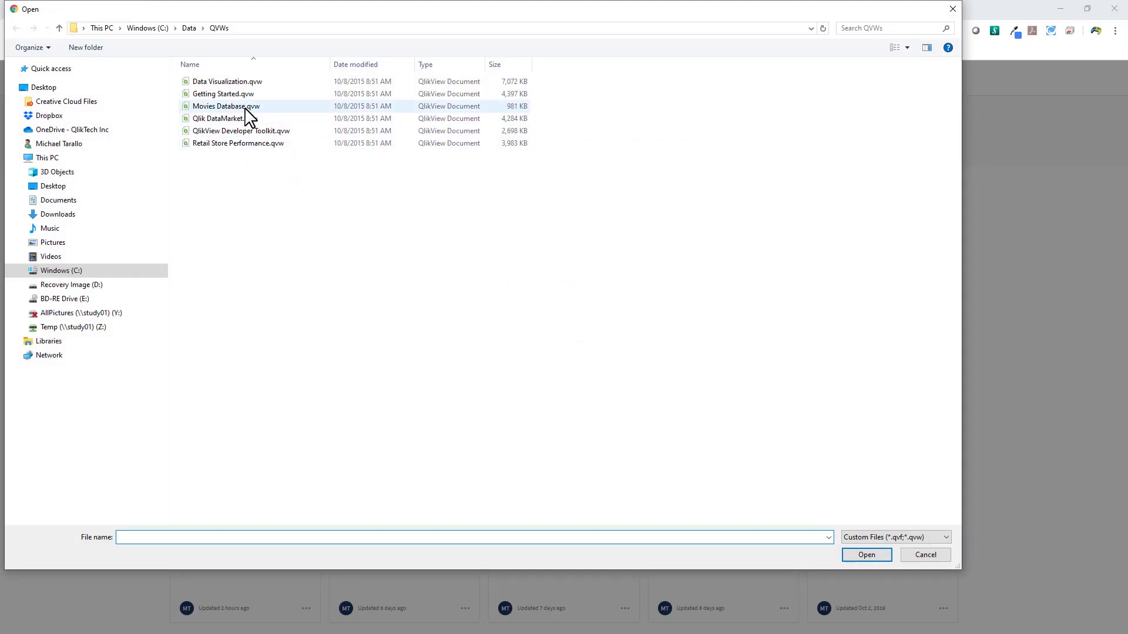
{"action": "double_click", "coordinate": [245, 108]}
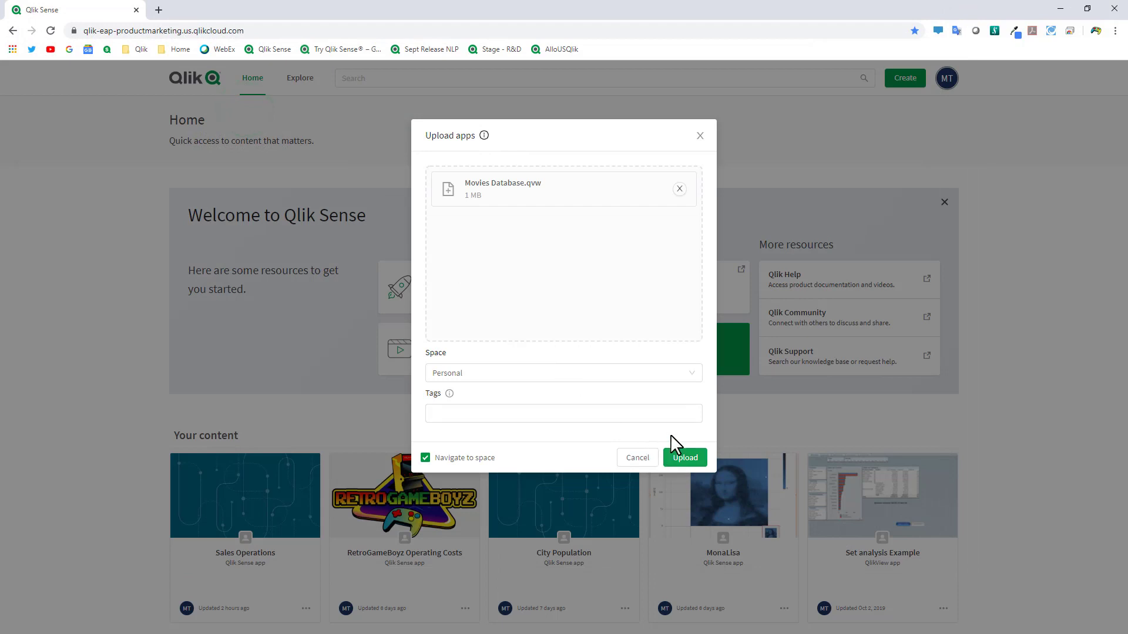
{"action": "left_click", "coordinate": [686, 377]}
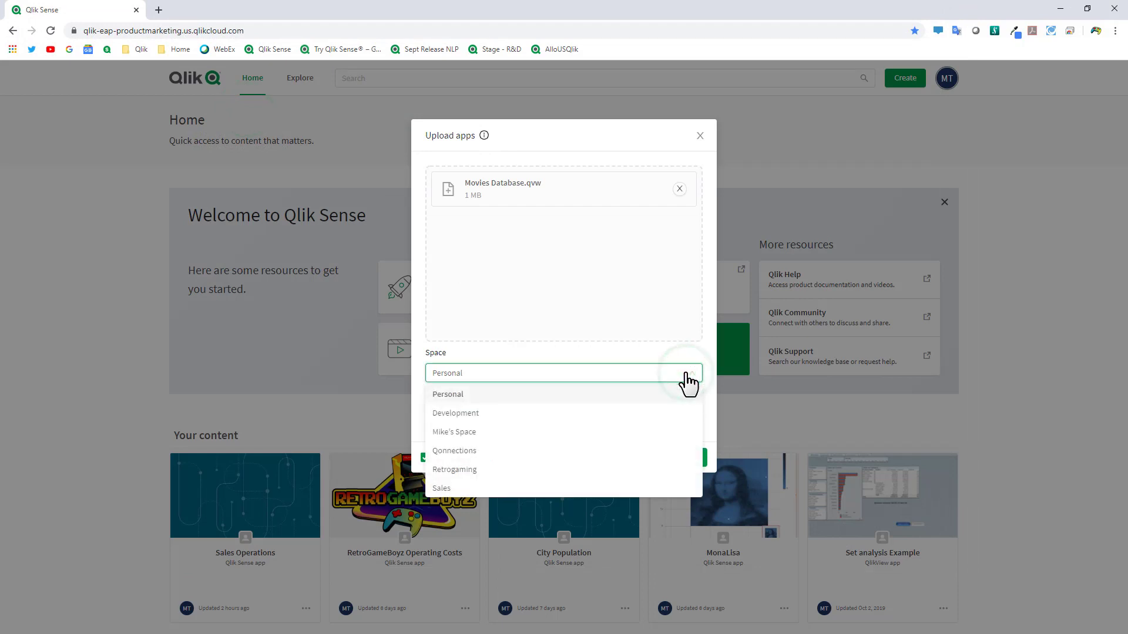
{"action": "left_click", "coordinate": [477, 433]}
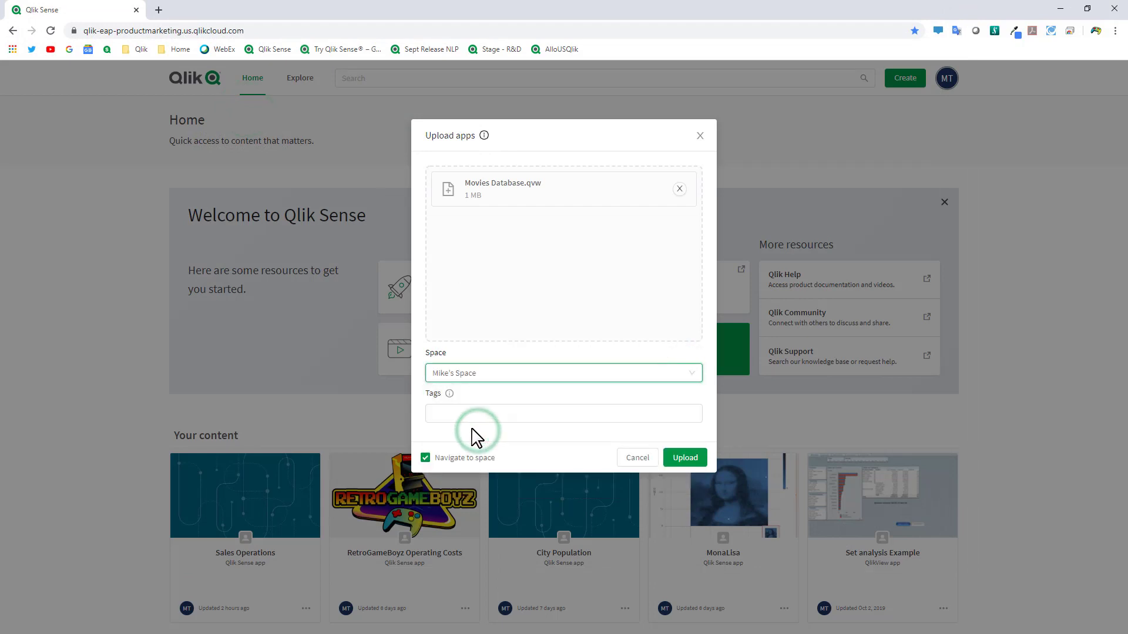
{"action": "left_click", "coordinate": [679, 463]}
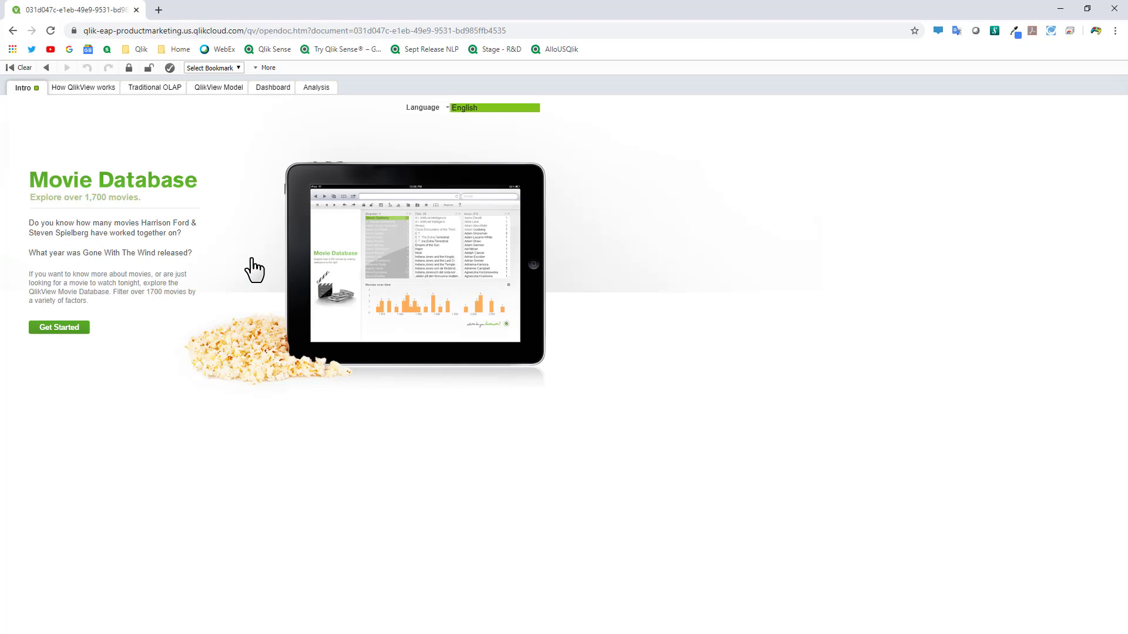
Step: Page through the How QlikView works, Traditional OLAP, QlikView Model and Dashboard sheets
{"action": "left_click", "coordinate": [83, 87]}
{"action": "left_click", "coordinate": [155, 88]}
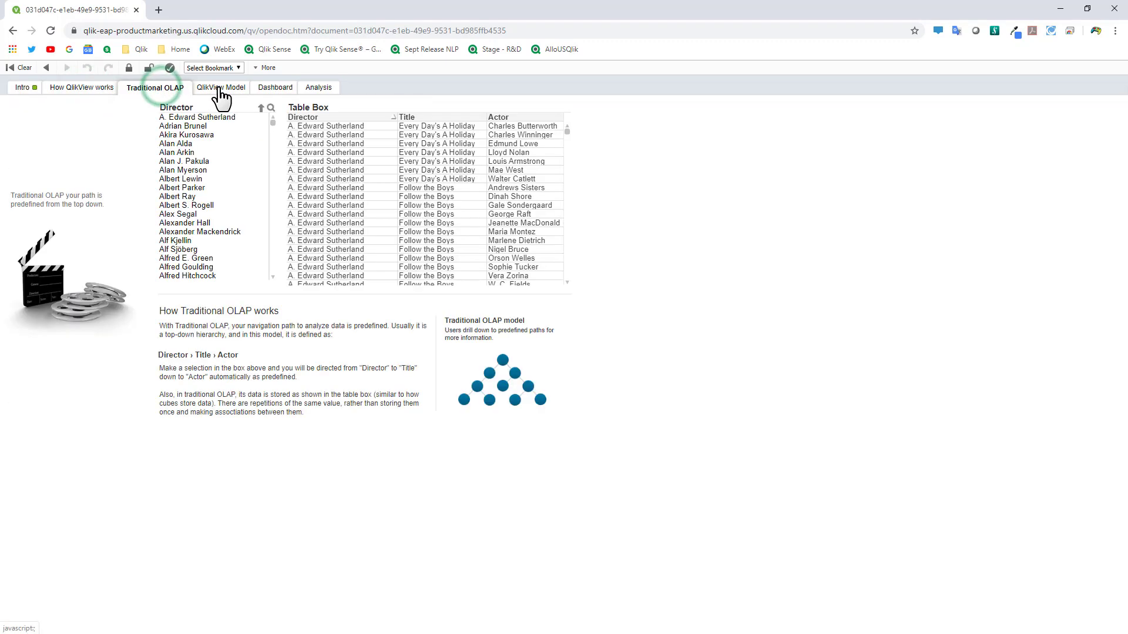
{"action": "left_click", "coordinate": [221, 88]}
{"action": "left_click", "coordinate": [274, 88]}
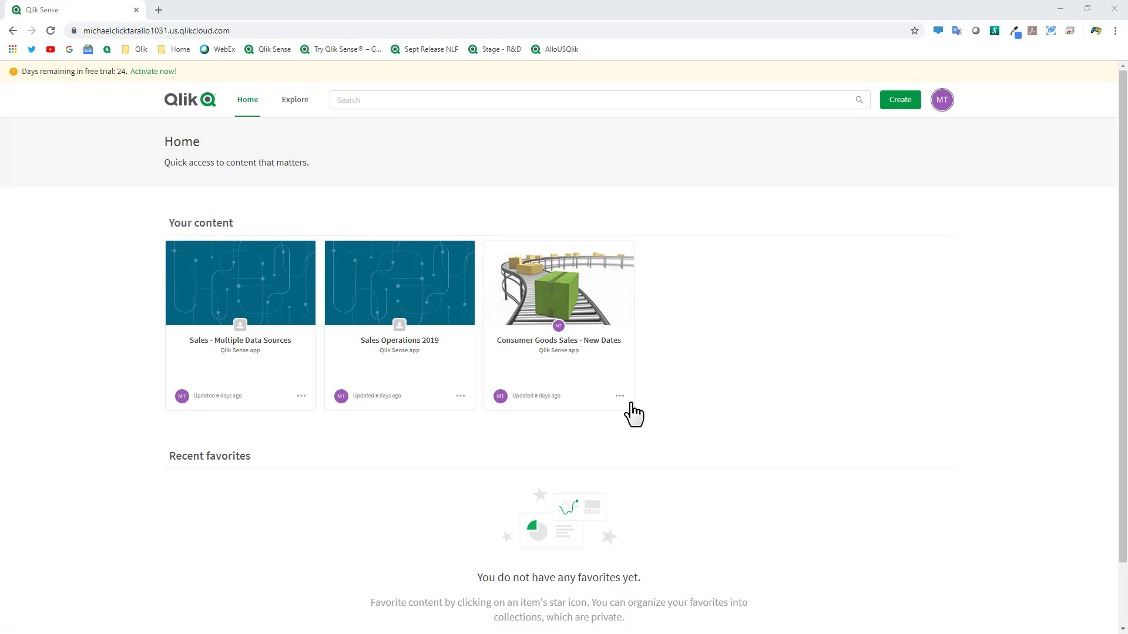
Step: Under account Settings > Password & security, begin Authentication app setup to display the QR code
{"action": "left_click", "coordinate": [942, 101]}
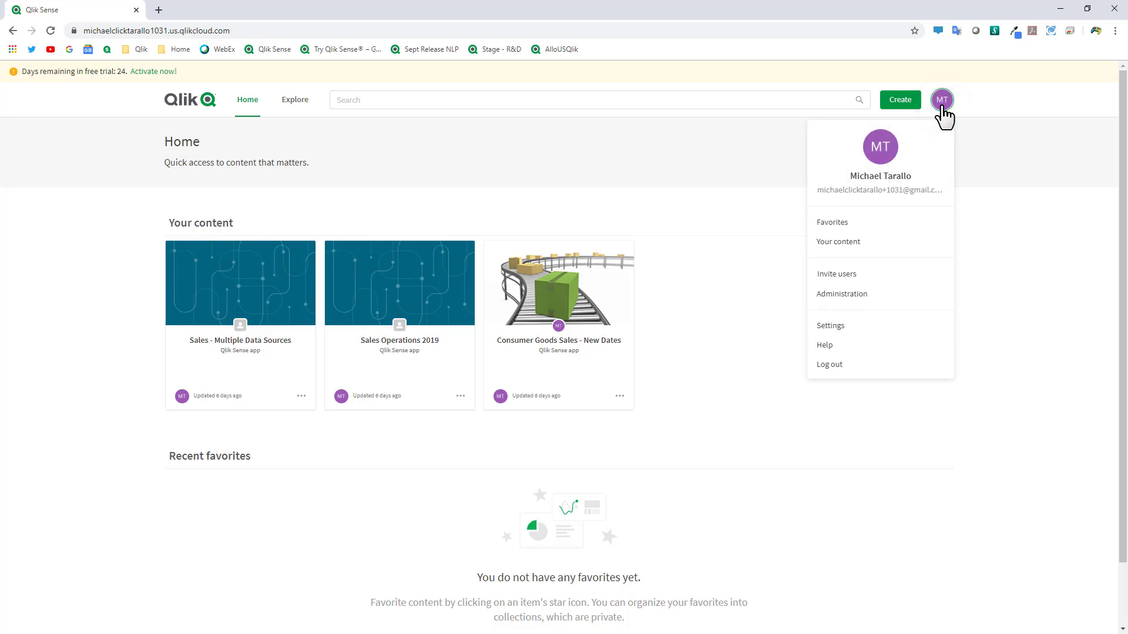
{"action": "left_click", "coordinate": [829, 326]}
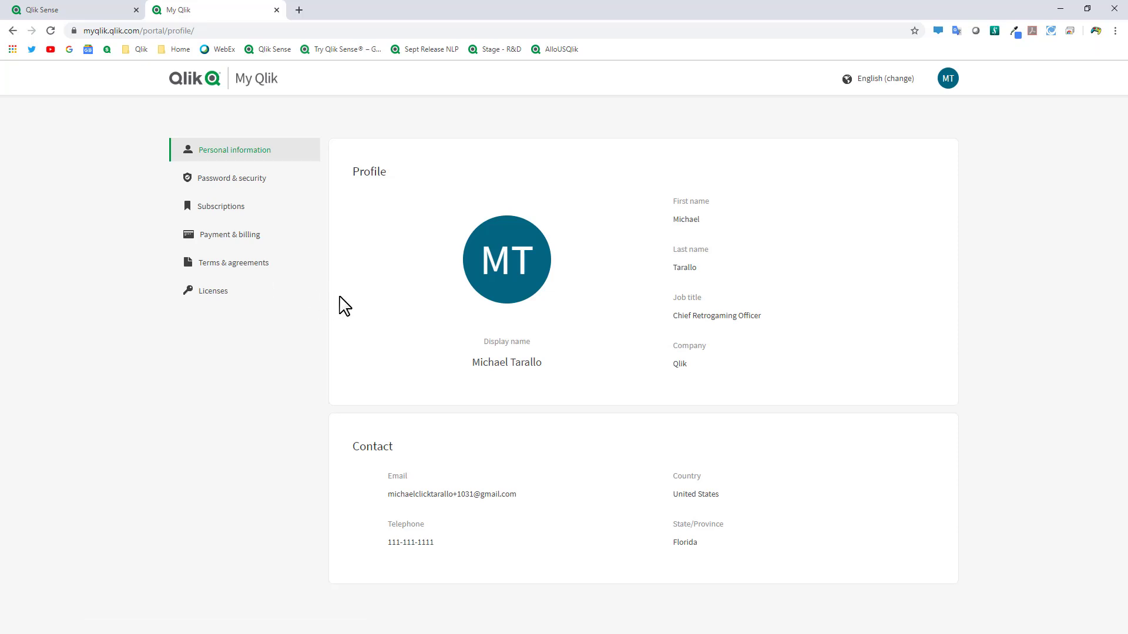
{"action": "left_click", "coordinate": [251, 184]}
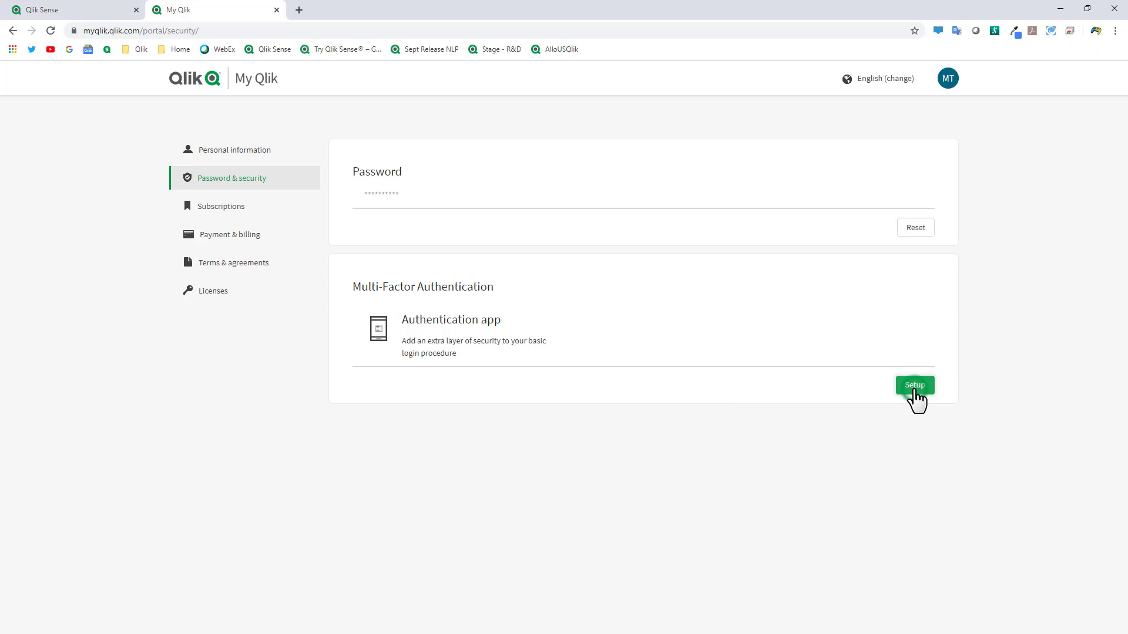
{"action": "left_click", "coordinate": [914, 389]}
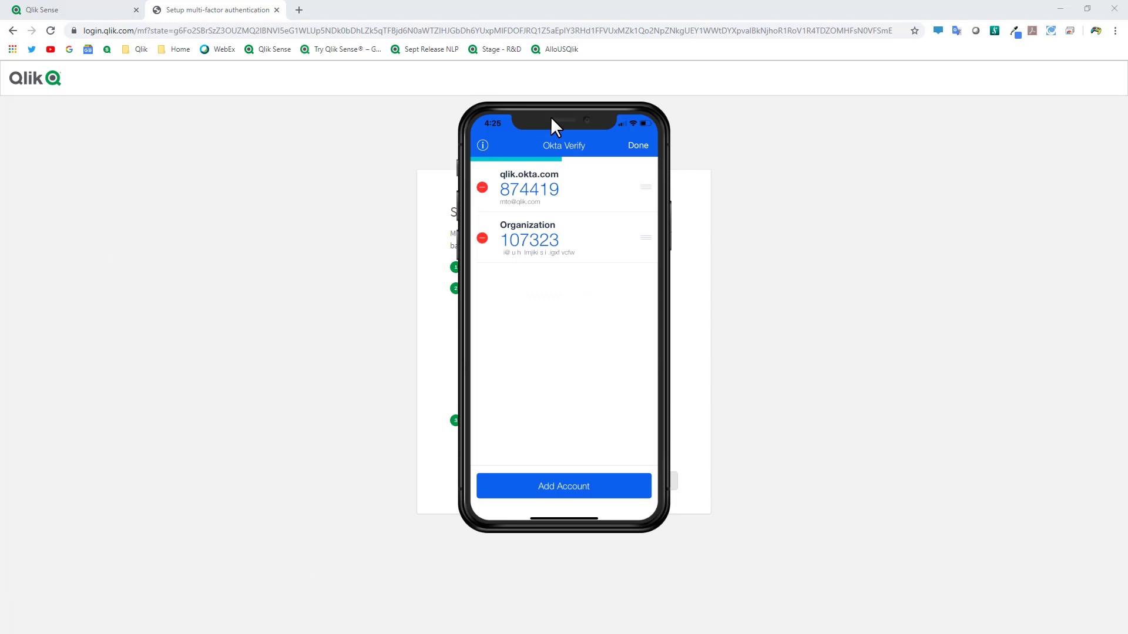
Step: Enter the authenticator app's 6-digit verification code and submit it to complete MFA setup
{"action": "left_click_drag", "start_coordinate": [551, 117], "coordinate": [855, 144]}
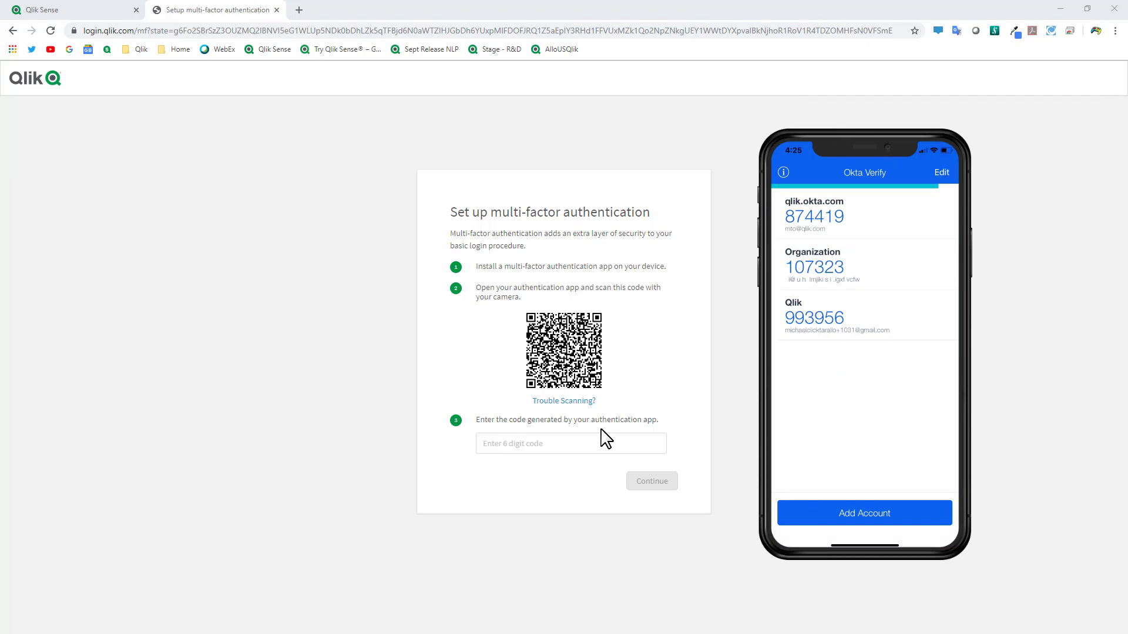
{"action": "left_click", "coordinate": [581, 437]}
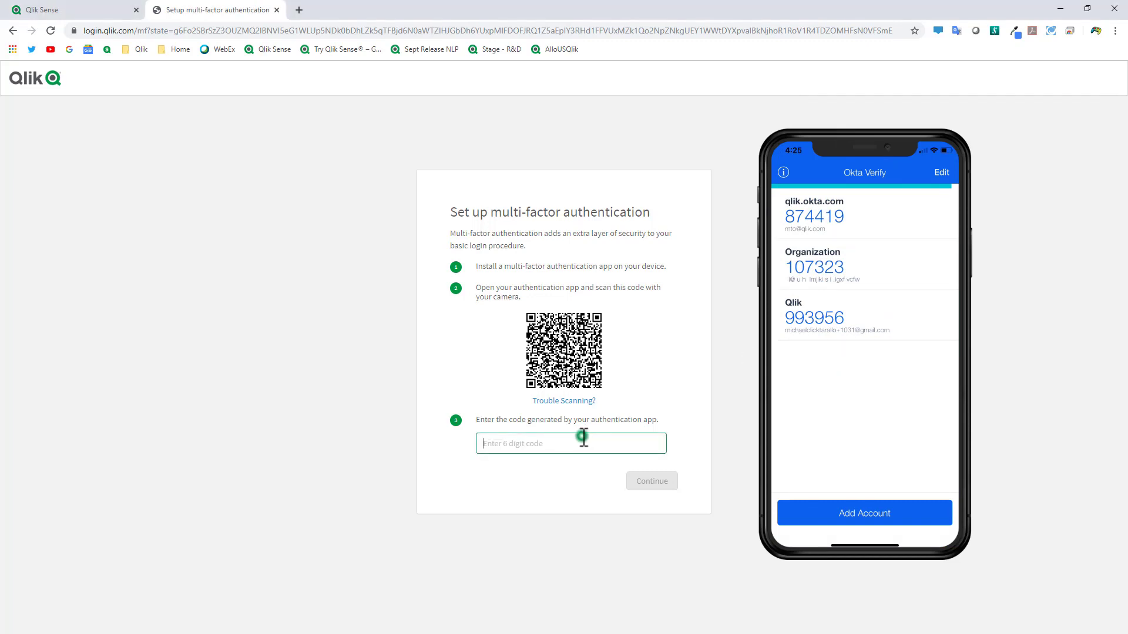
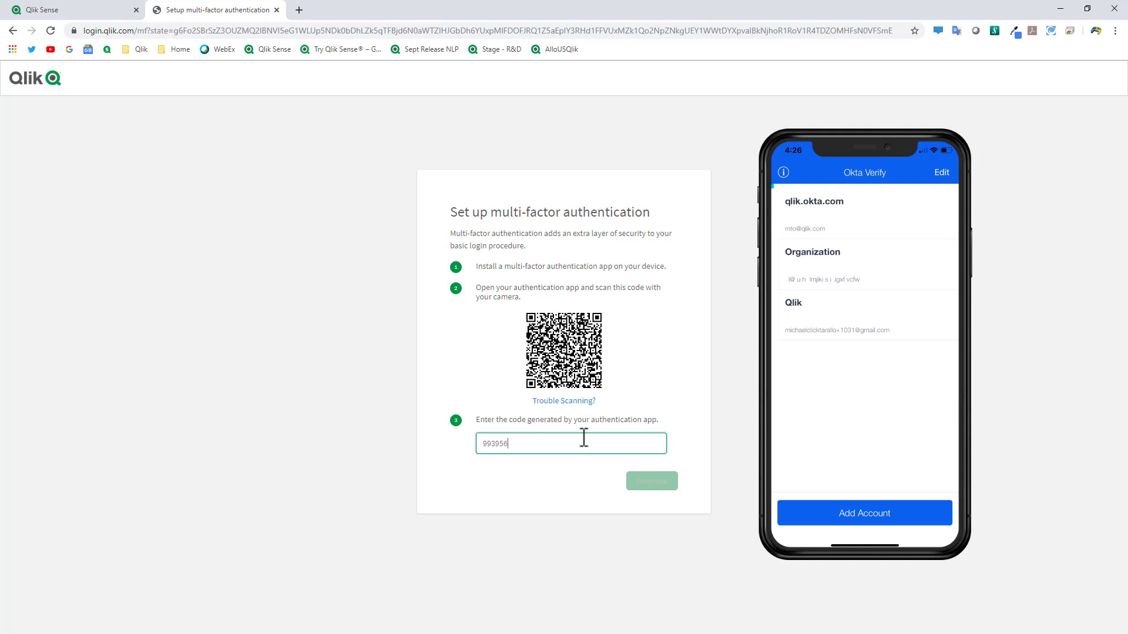
{"action": "left_click", "coordinate": [649, 486]}
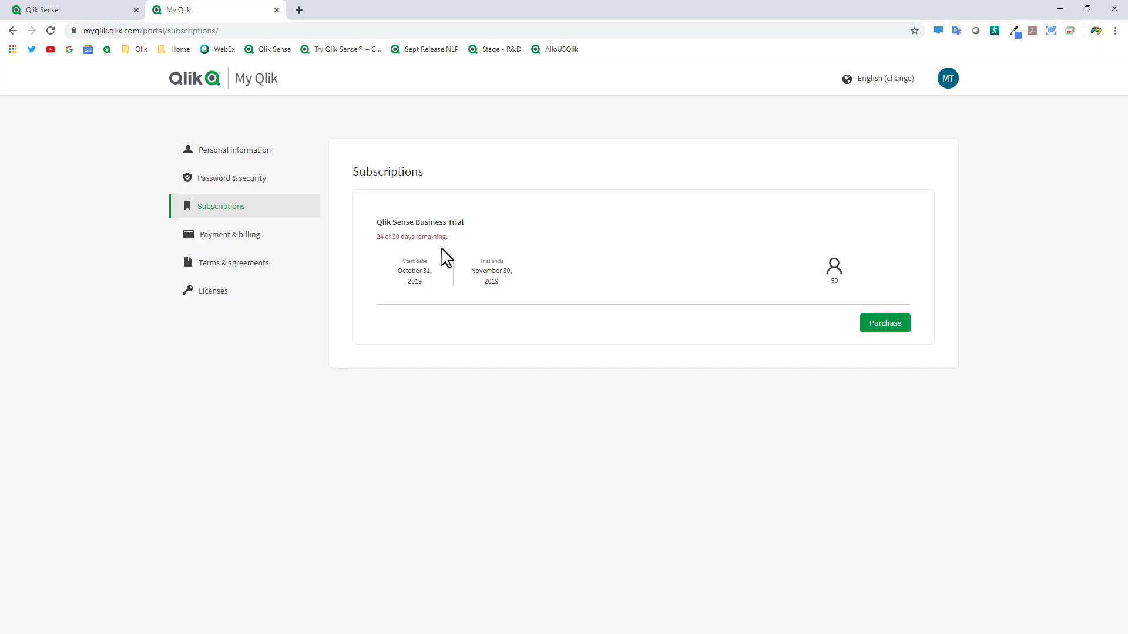
Step: Purchase Qlik Sense Business for 2 users, pay, and close the payment confirmation
{"action": "left_click", "coordinate": [891, 324]}
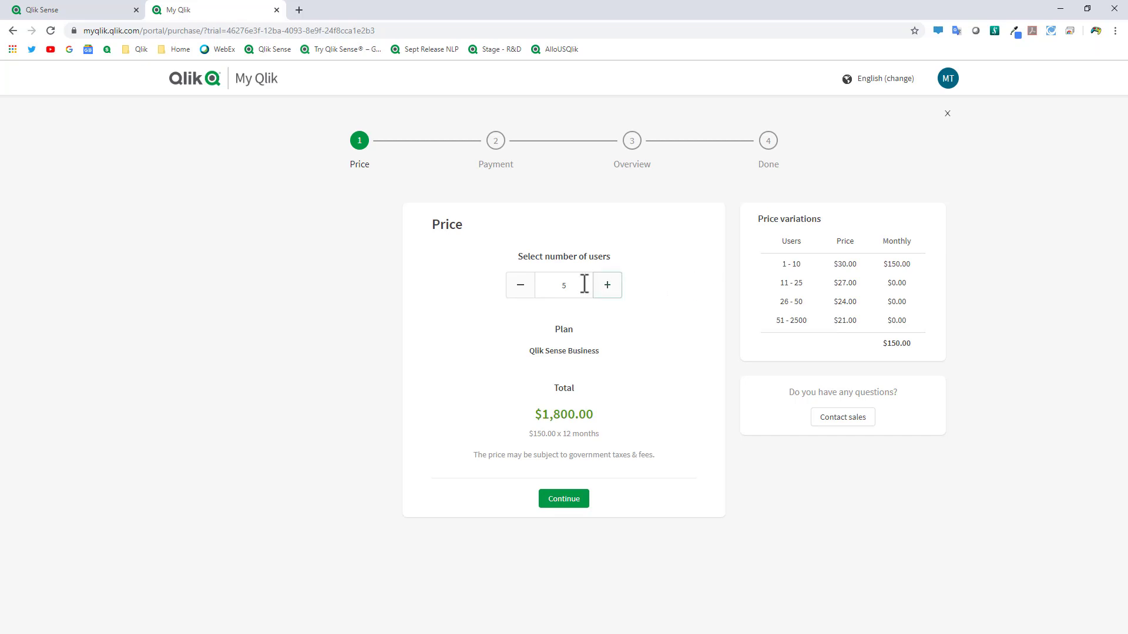
{"action": "left_click", "coordinate": [523, 285]}
{"action": "left_click", "coordinate": [522, 286]}
{"action": "left_click", "coordinate": [522, 285]}
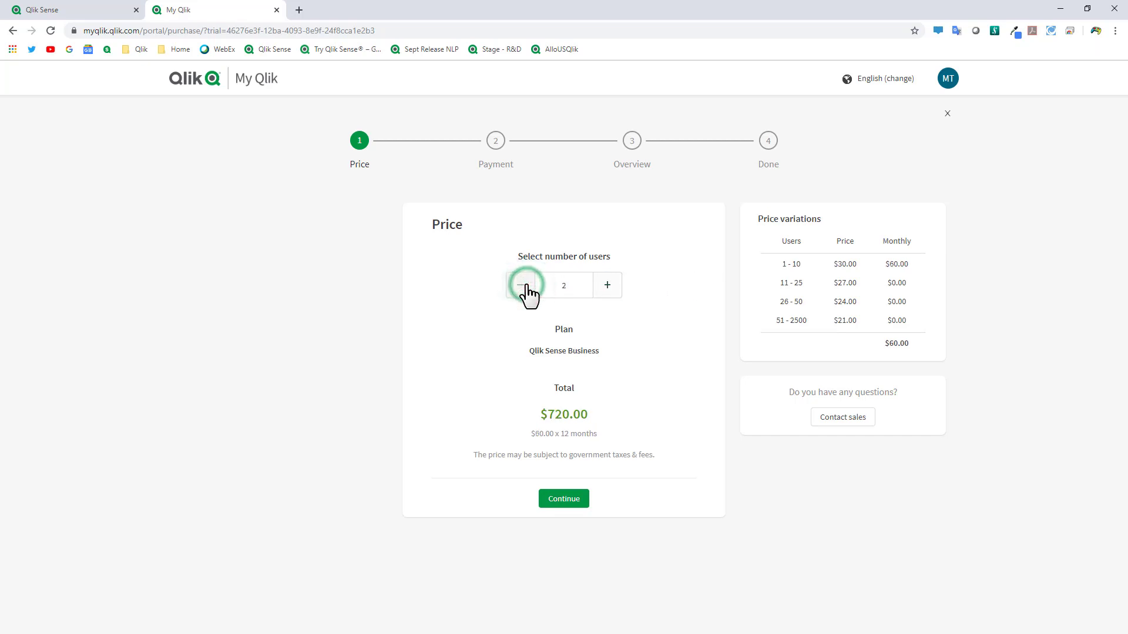
{"action": "left_click", "coordinate": [573, 499]}
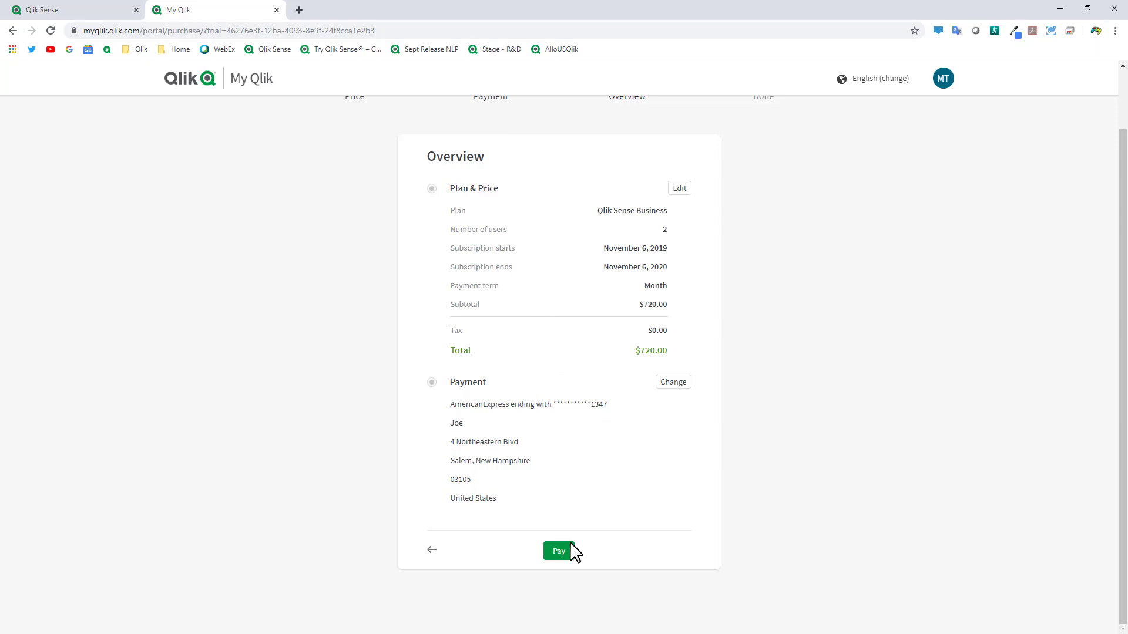
{"action": "left_click", "coordinate": [559, 552]}
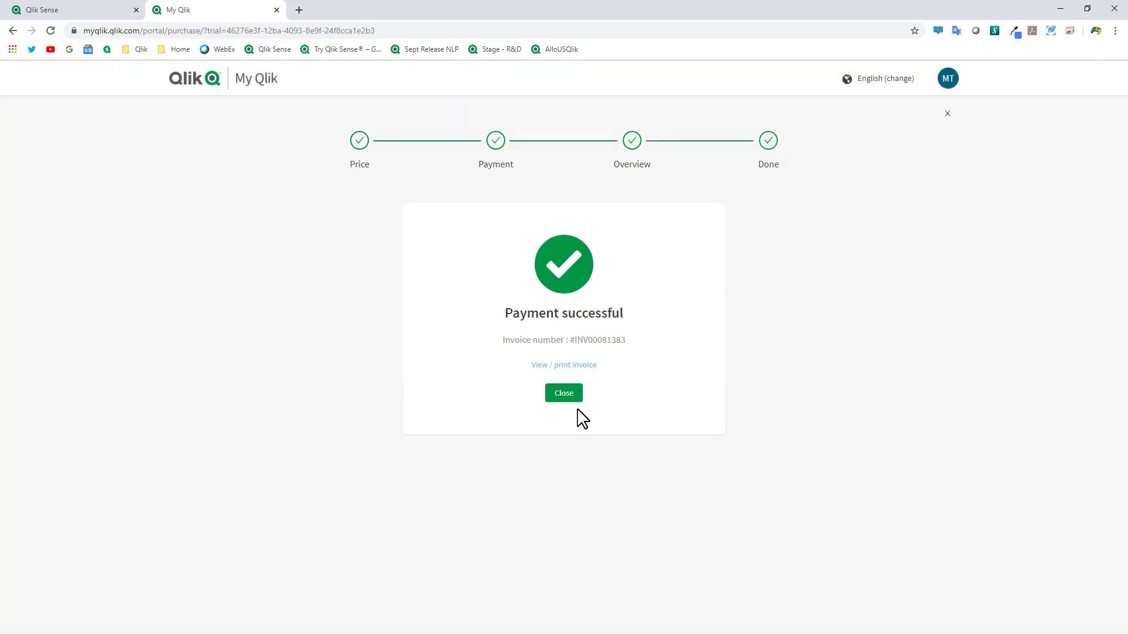
{"action": "left_click", "coordinate": [563, 397]}
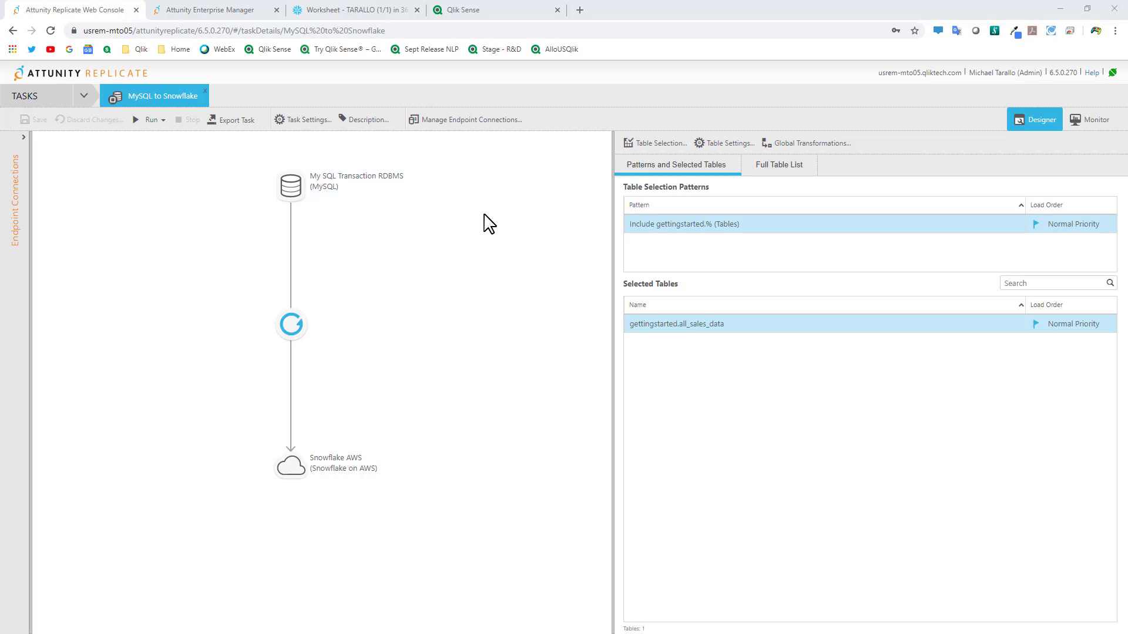
{"action": "left_click", "coordinate": [462, 123]}
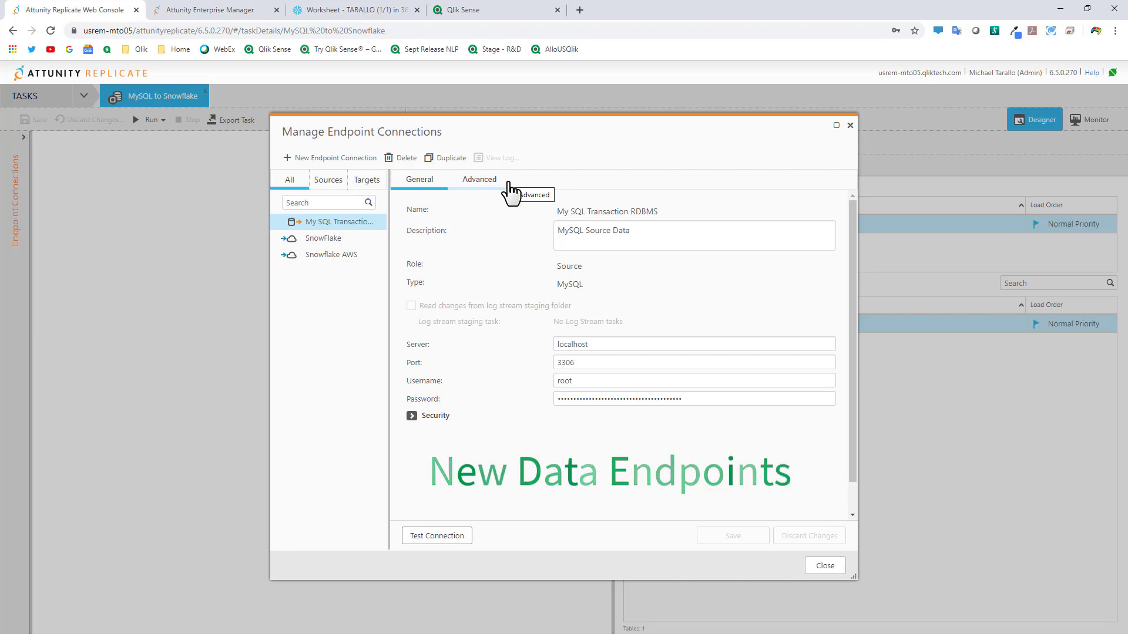
{"action": "left_click", "coordinate": [337, 157]}
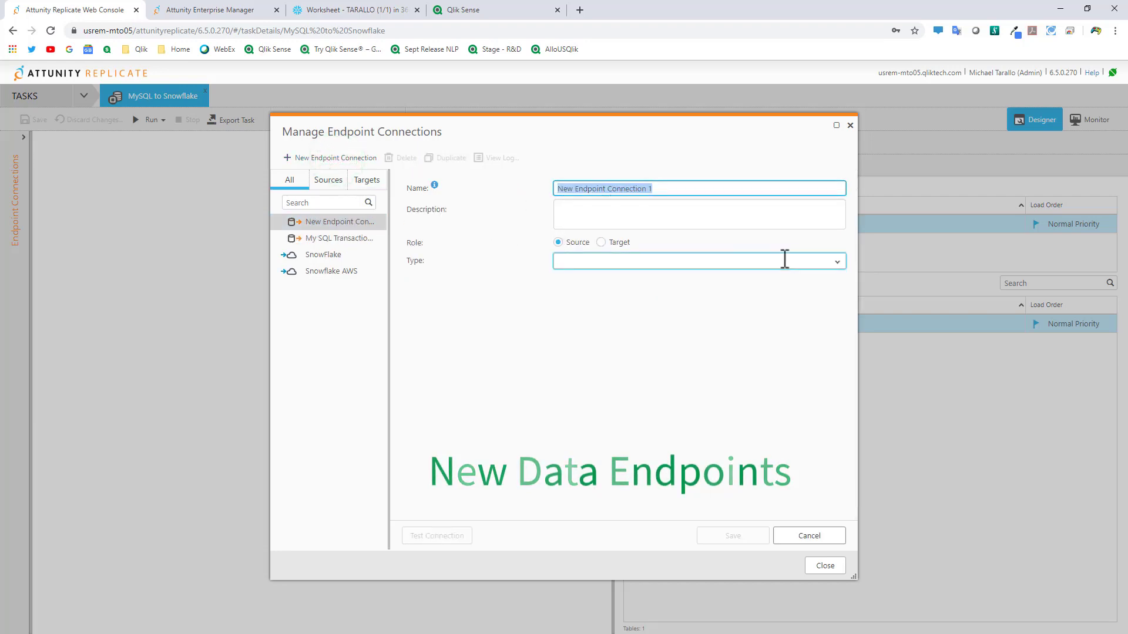
{"action": "left_click", "coordinate": [835, 262]}
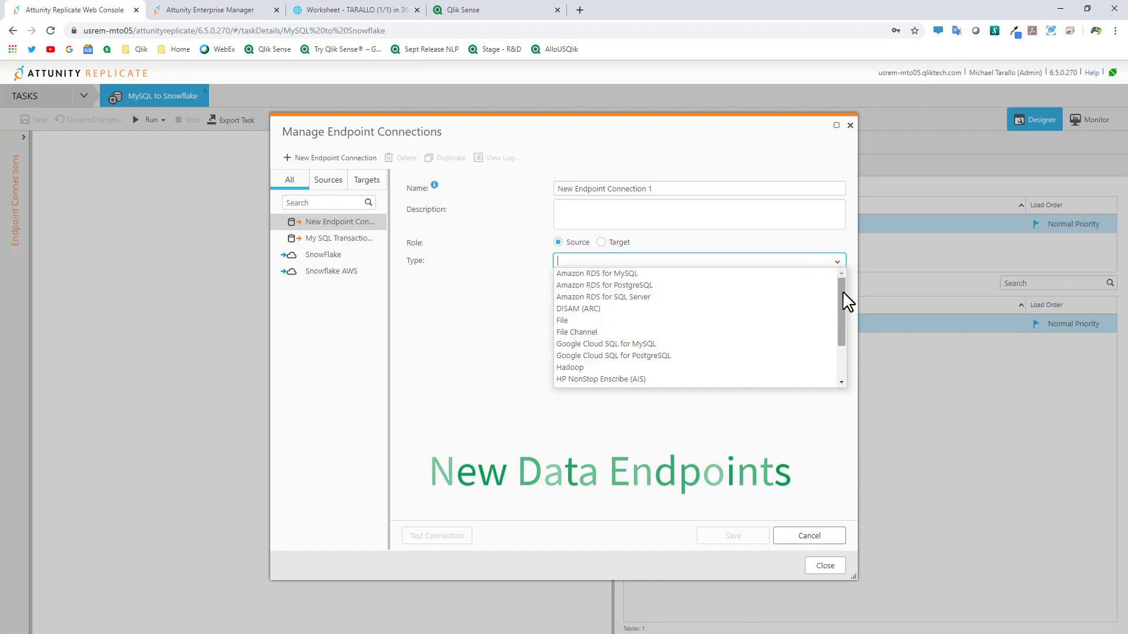
{"action": "left_click_drag", "start_coordinate": [843, 298], "coordinate": [825, 390]}
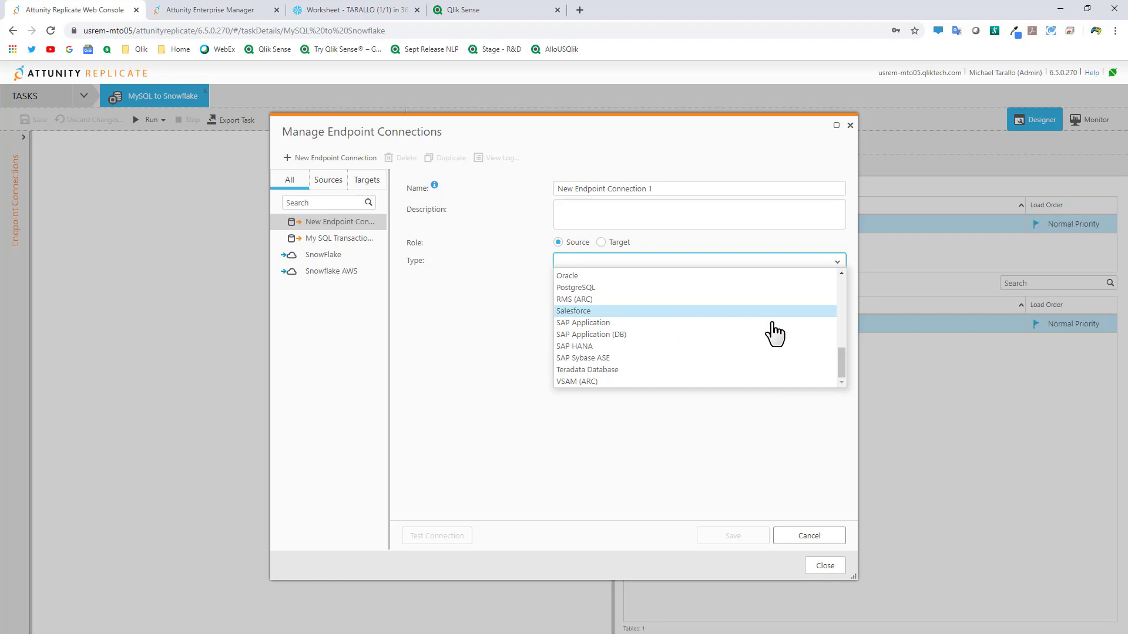
{"action": "left_click_drag", "start_coordinate": [840, 356], "coordinate": [841, 339]}
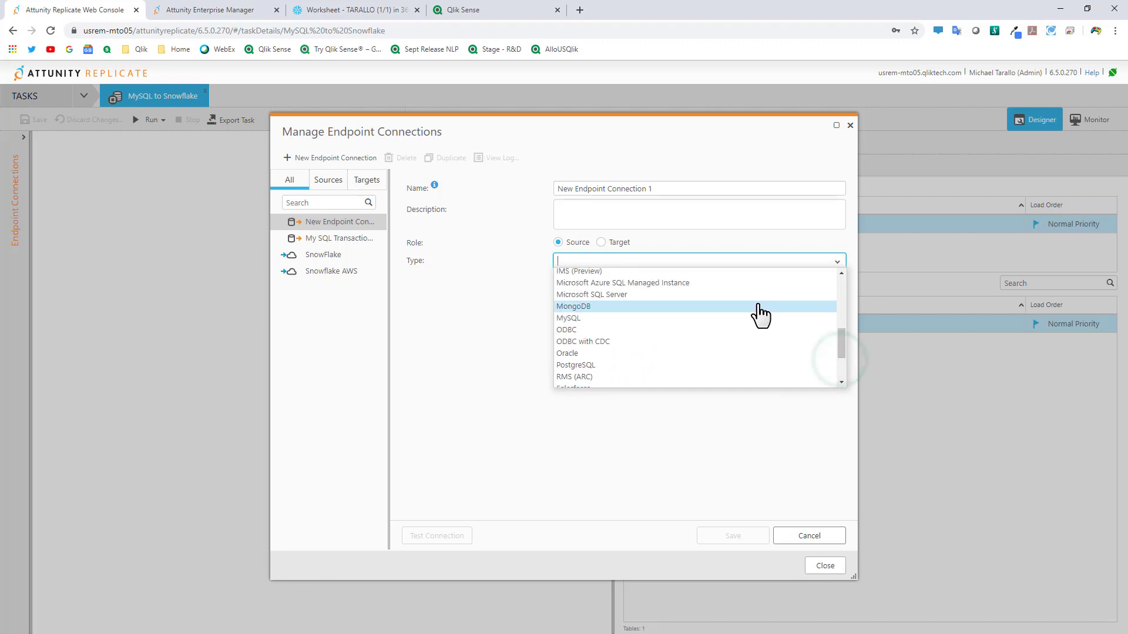
{"action": "left_click", "coordinate": [600, 242]}
{"action": "left_click", "coordinate": [840, 262]}
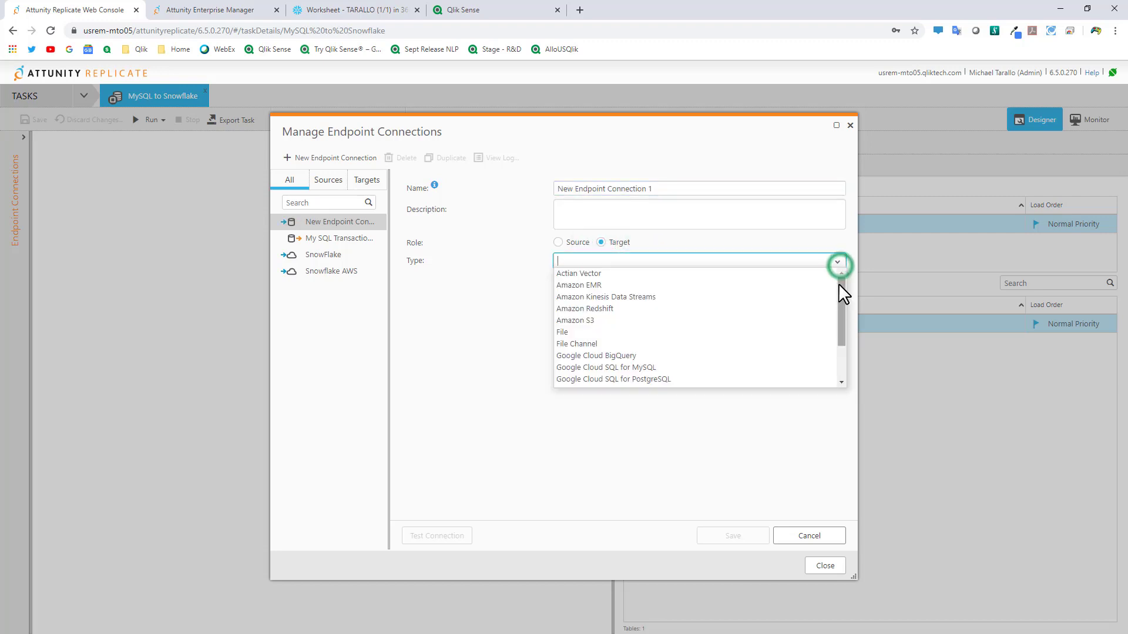
{"action": "left_click_drag", "start_coordinate": [841, 292], "coordinate": [743, 328]}
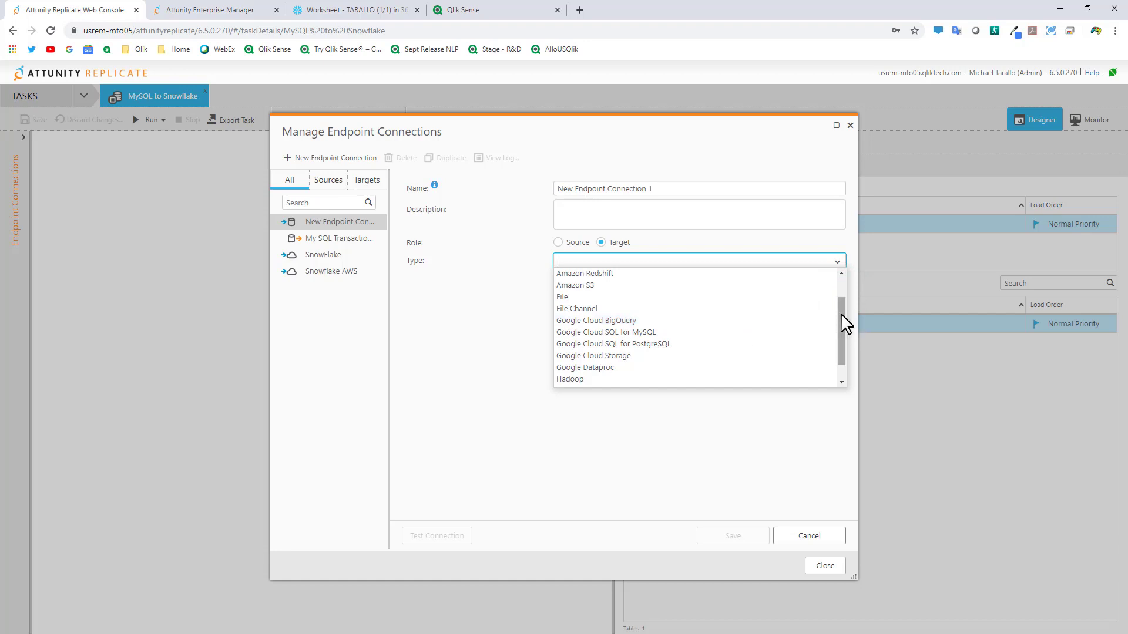
{"action": "left_click_drag", "start_coordinate": [843, 322], "coordinate": [834, 372]}
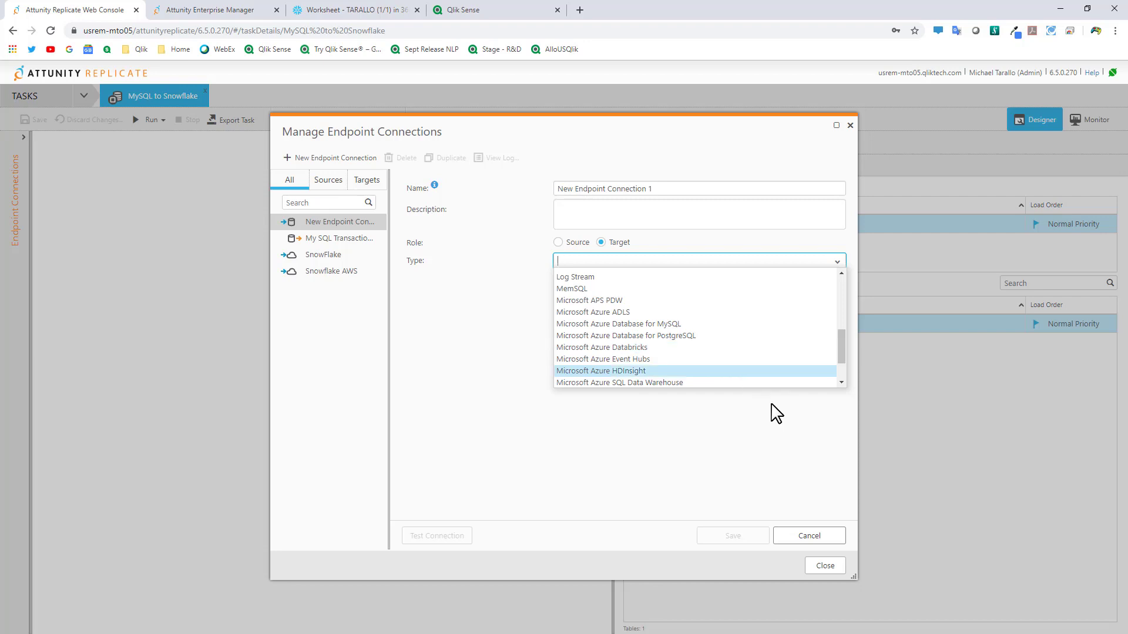
{"action": "left_click", "coordinate": [811, 535]}
{"action": "left_click", "coordinate": [823, 567]}
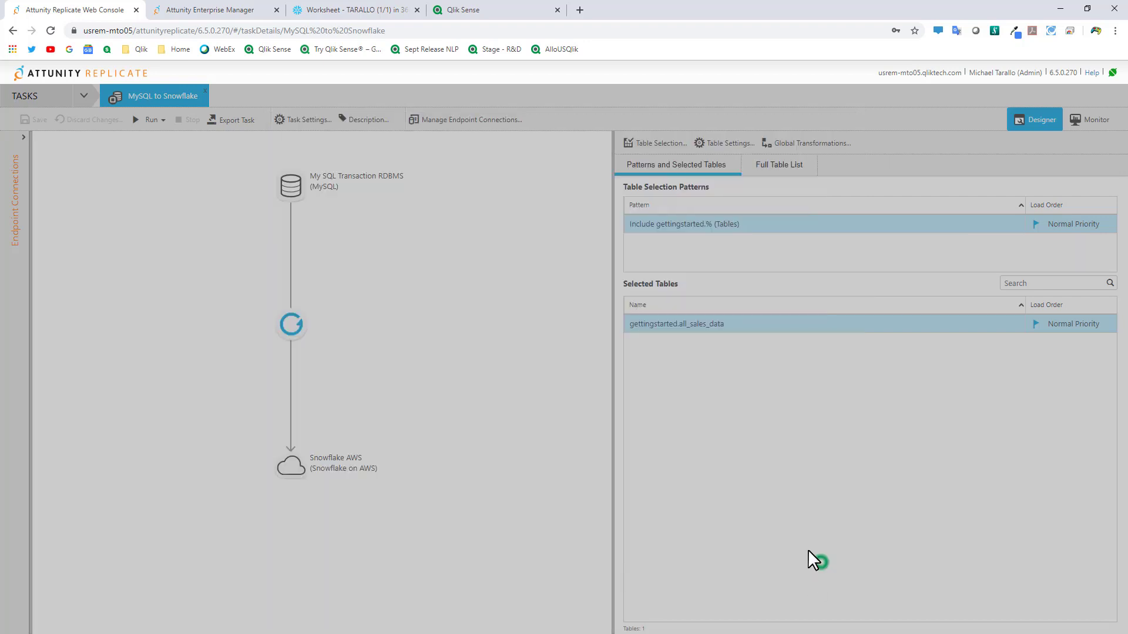
Step: In Enterprise Manager, view and close the local server's endpoint connections and user permissions
{"action": "left_click", "coordinate": [212, 12]}
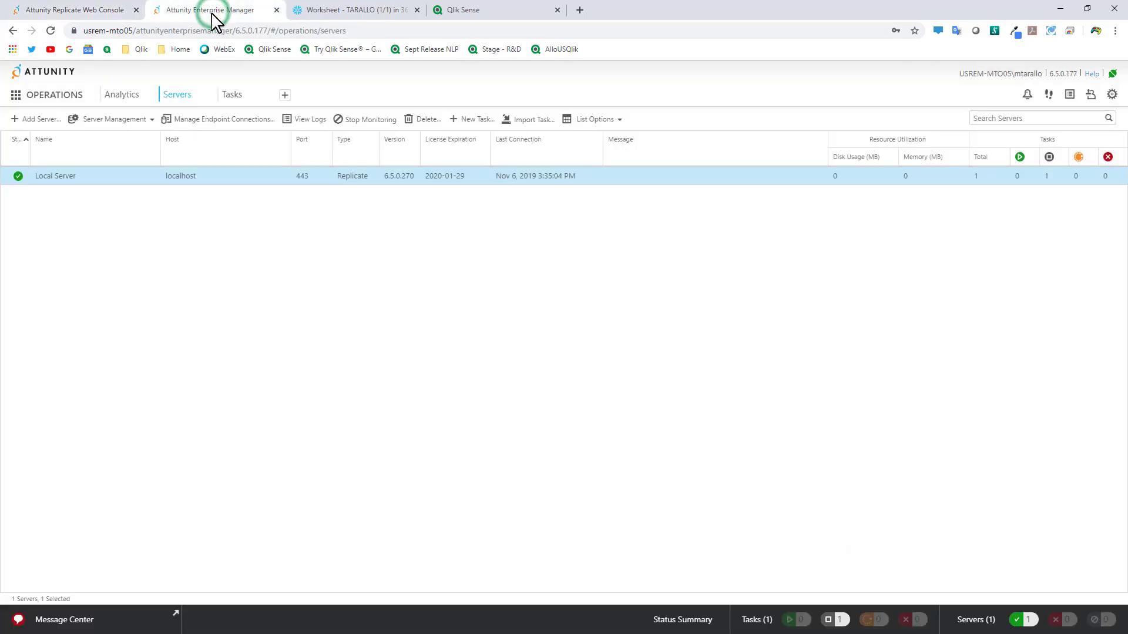
{"action": "left_click", "coordinate": [196, 123]}
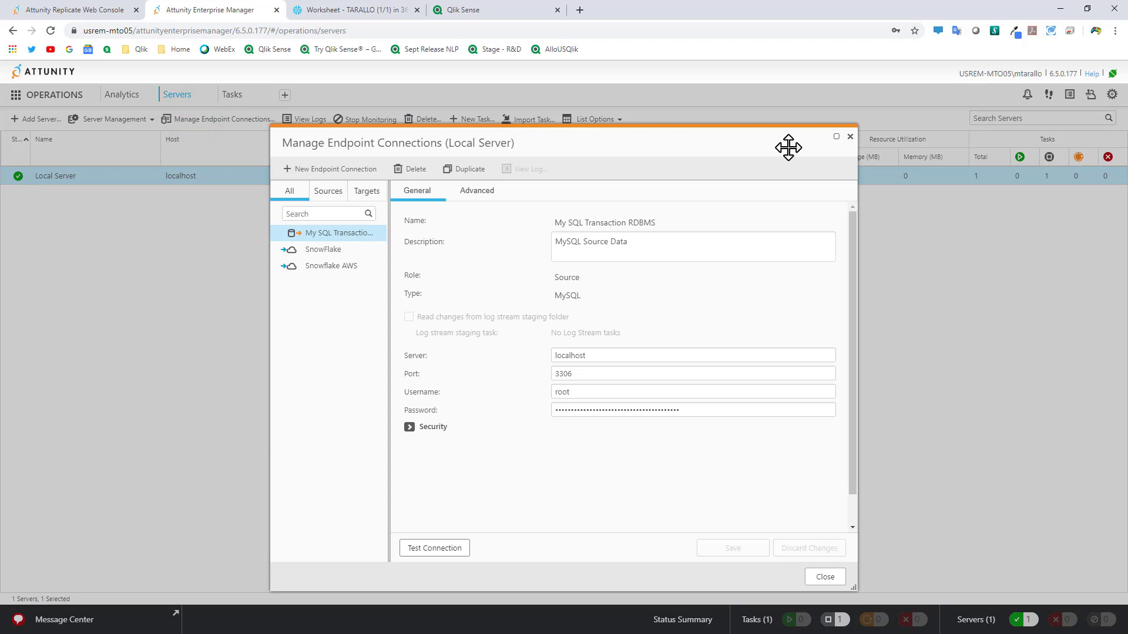
{"action": "left_click", "coordinate": [850, 136]}
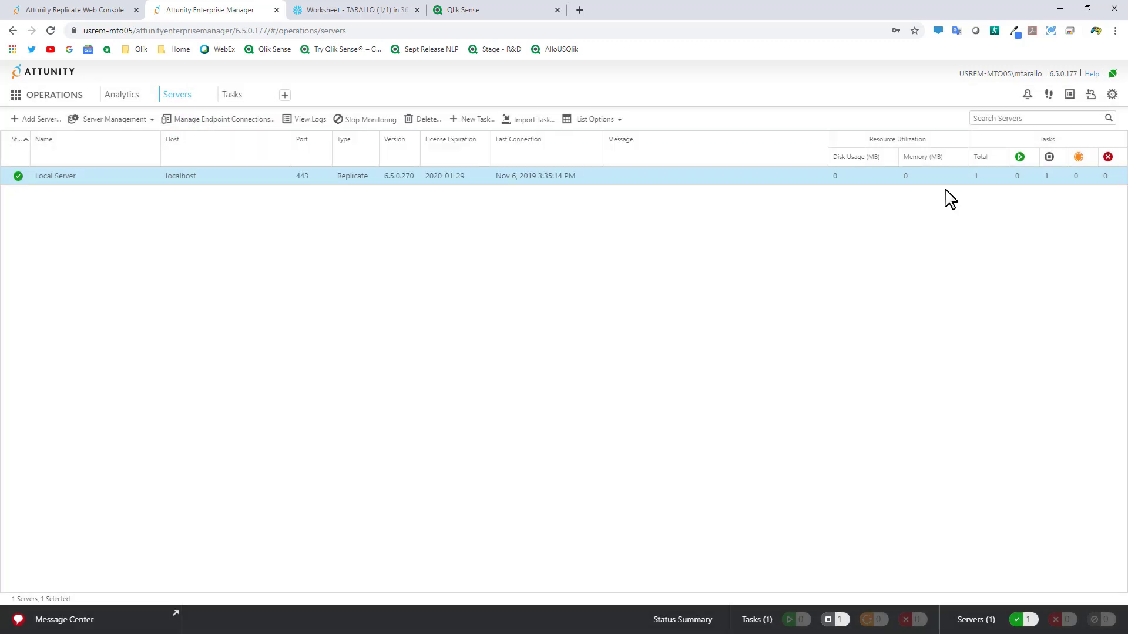
{"action": "left_click", "coordinate": [1090, 94]}
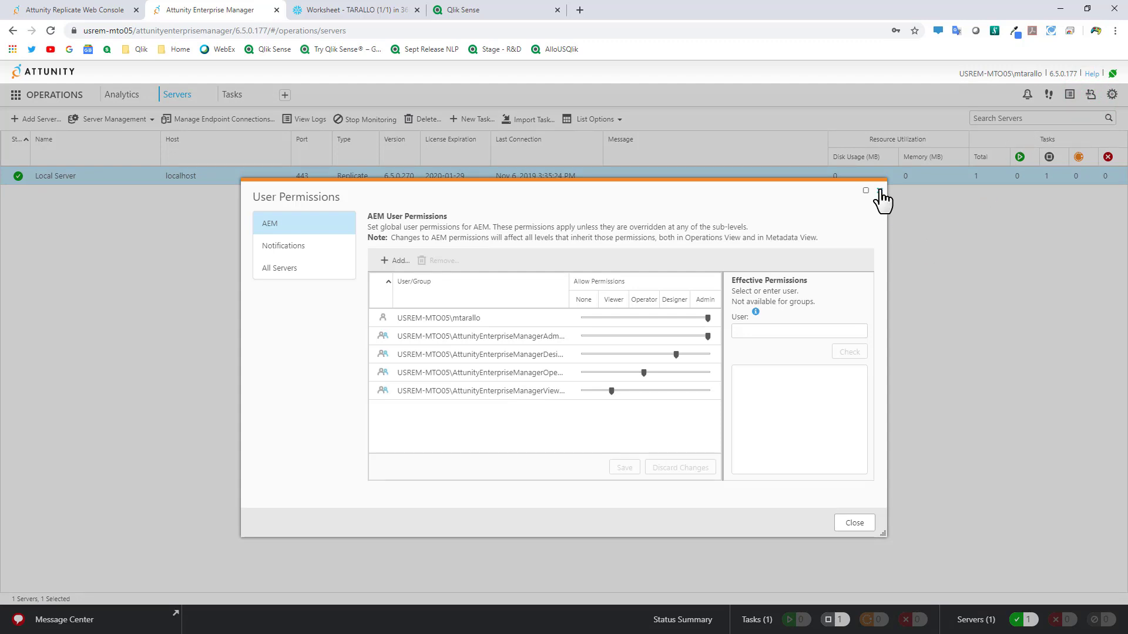
{"action": "left_click", "coordinate": [856, 524]}
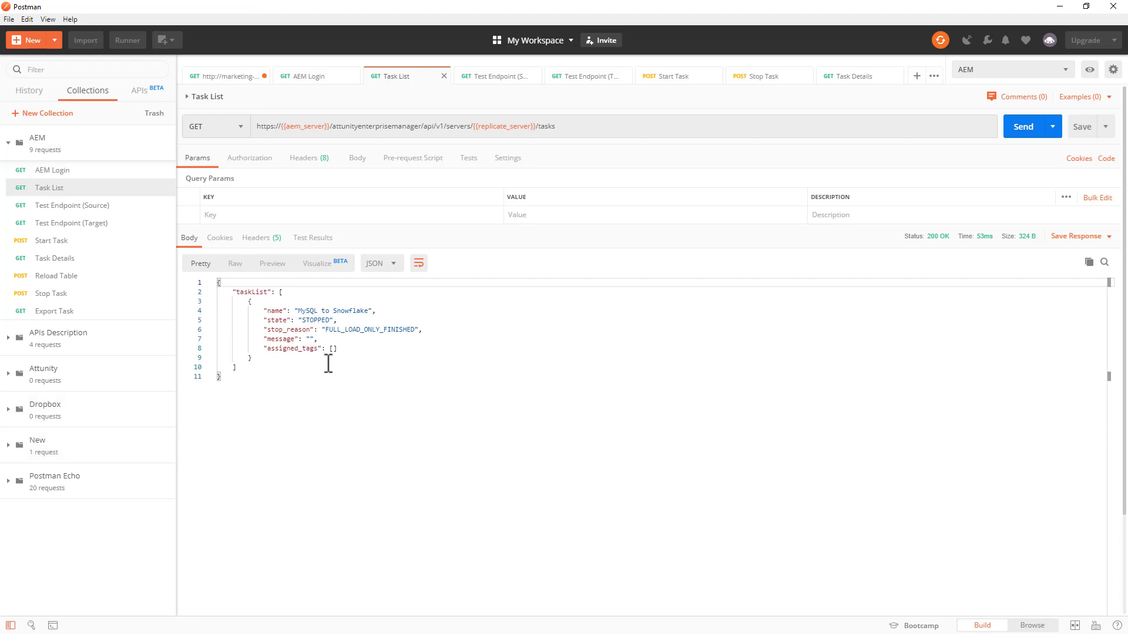
Step: Send the AEM Login request, then select the MySQL to Snowflake task in Replicate
{"action": "left_click", "coordinate": [88, 170]}
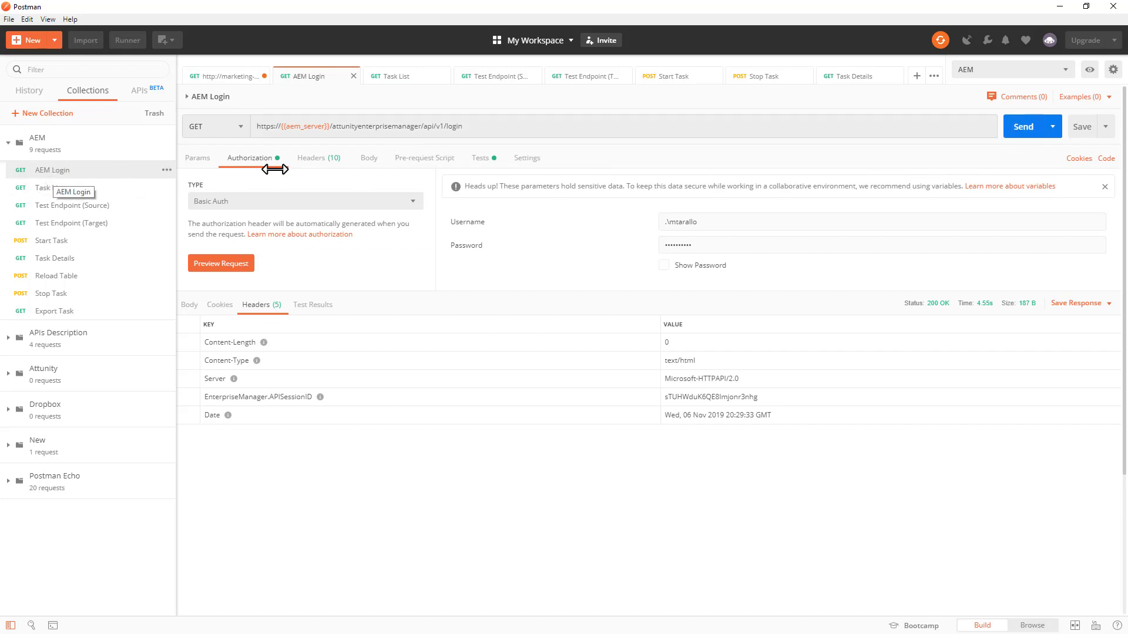
{"action": "left_click", "coordinate": [1022, 128]}
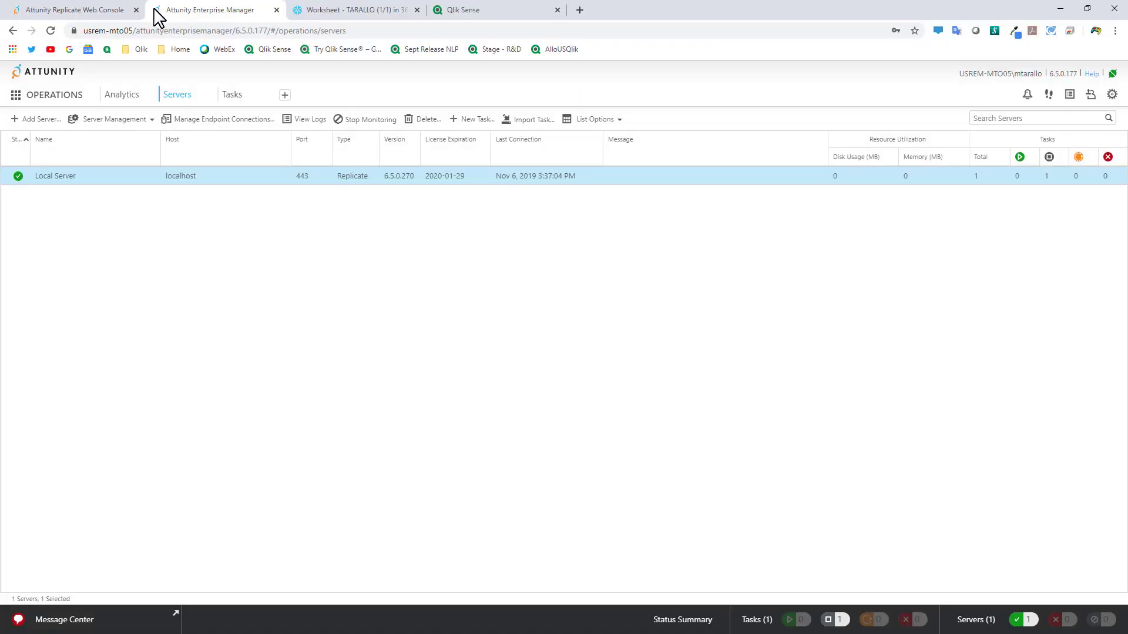
{"action": "left_click", "coordinate": [88, 13]}
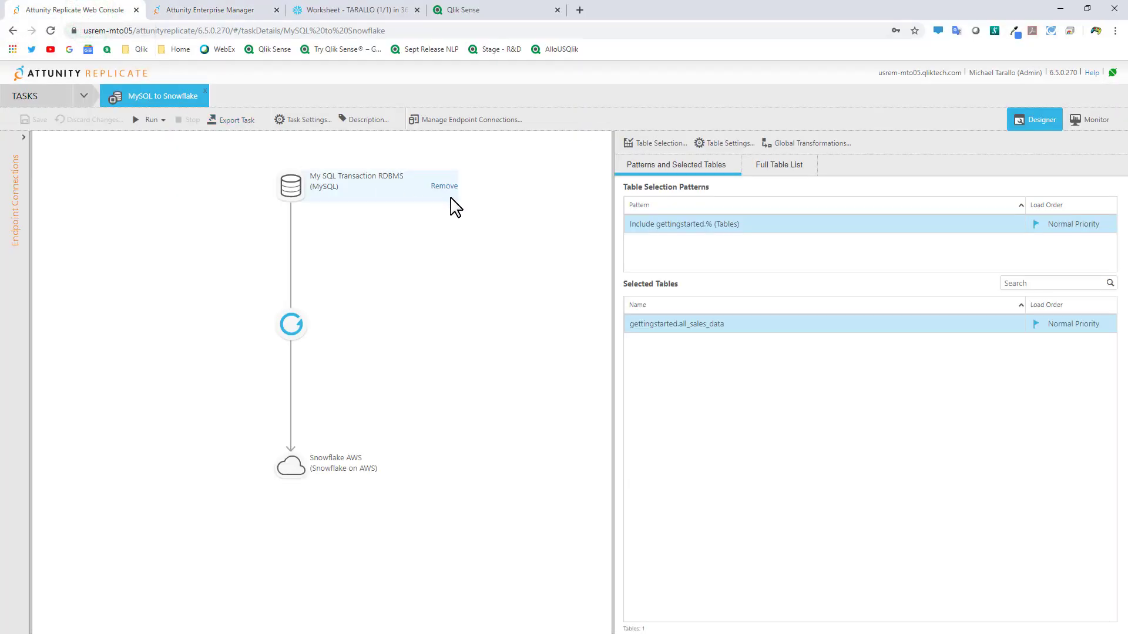
{"action": "left_click", "coordinate": [39, 98]}
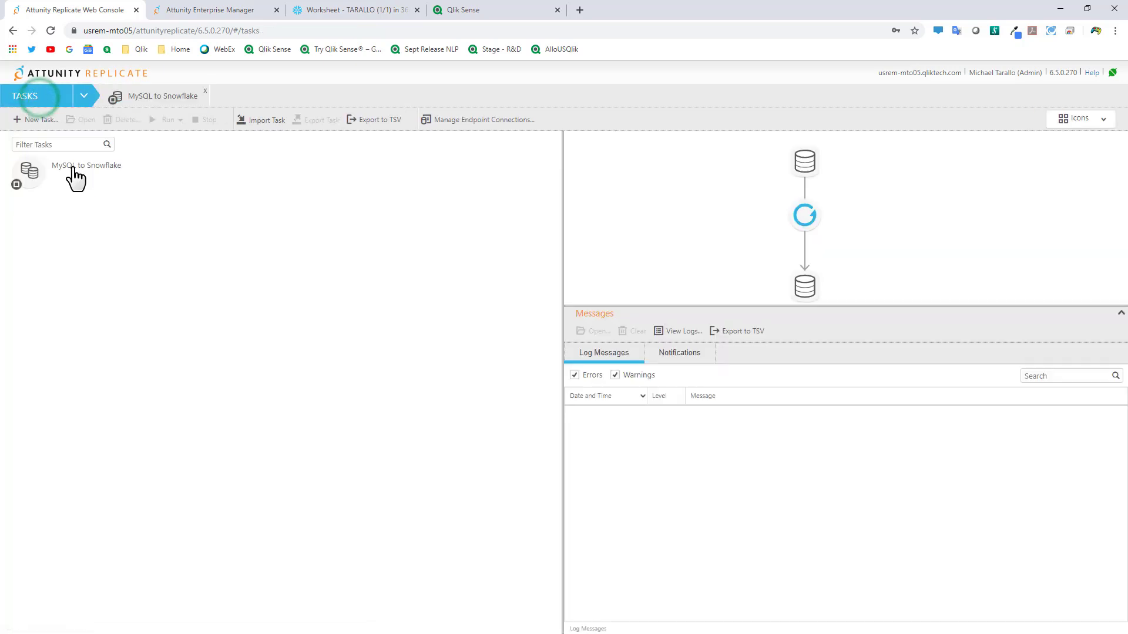
{"action": "left_click", "coordinate": [65, 180]}
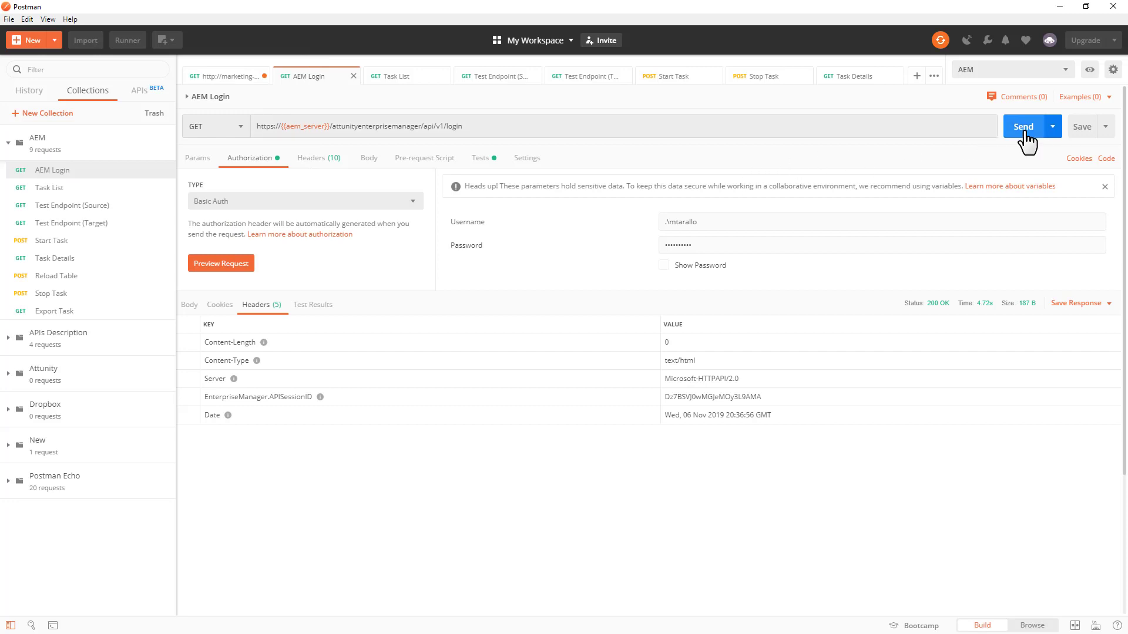
Step: Fetch the Task List, then send the Start Task request with RELOAD_TARGET
{"action": "left_click", "coordinate": [75, 188]}
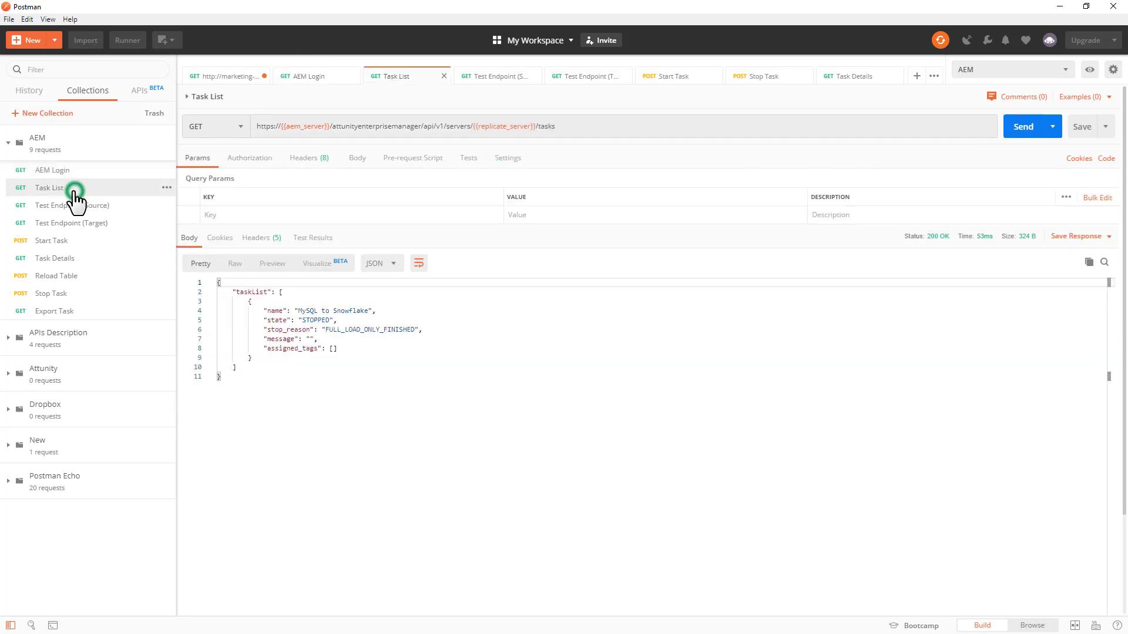
{"action": "left_click", "coordinate": [1024, 127]}
{"action": "left_click", "coordinate": [52, 242]}
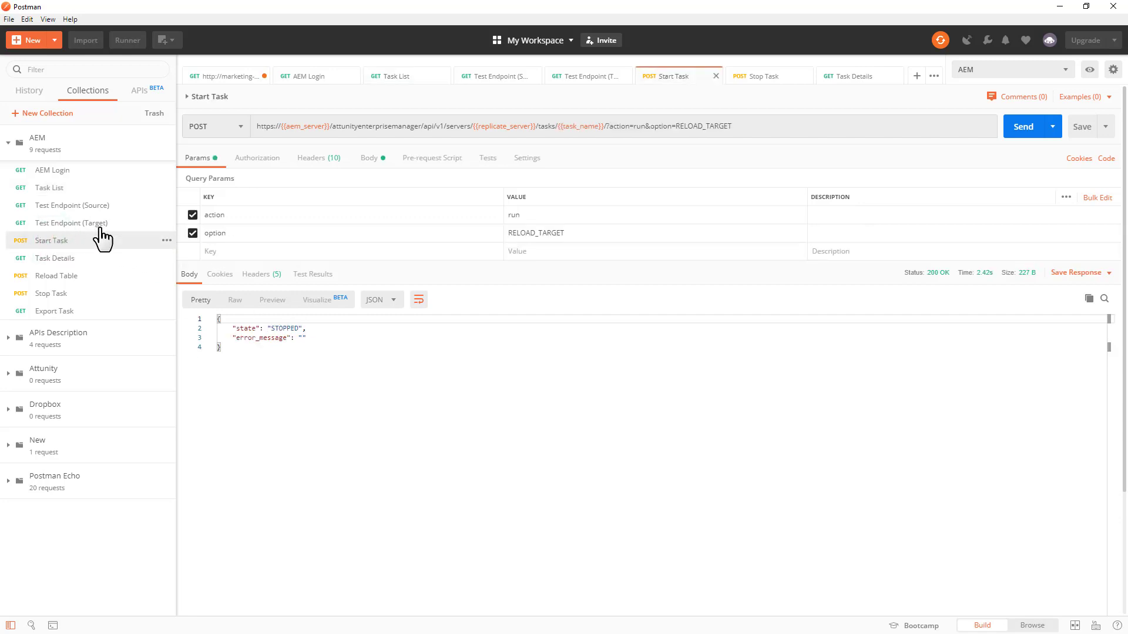
{"action": "left_click", "coordinate": [1015, 127]}
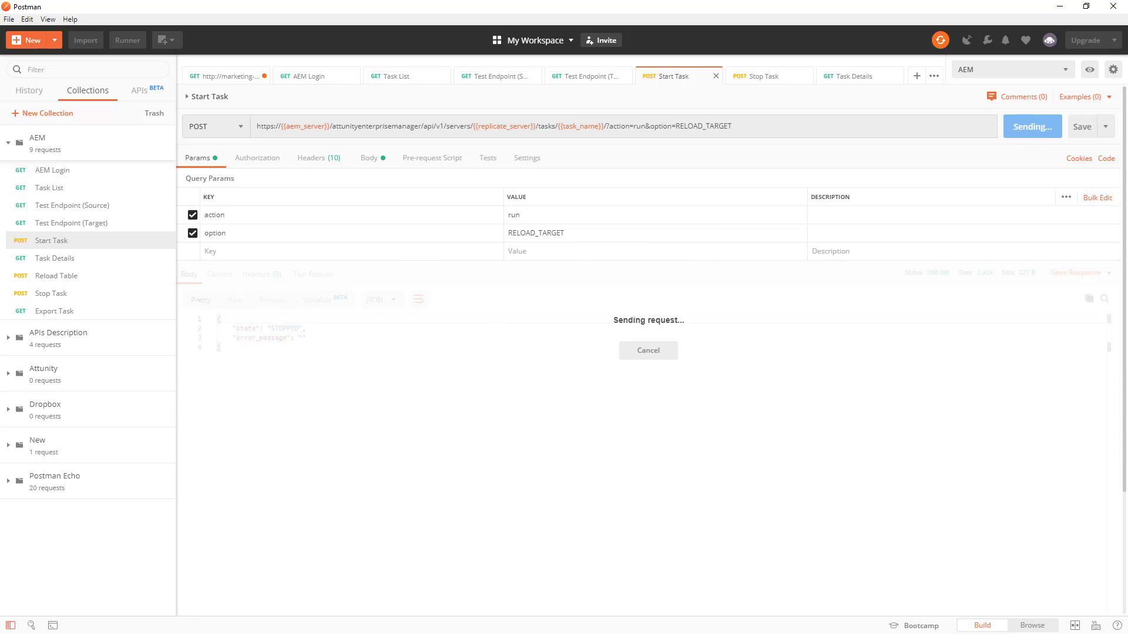
{"action": "key", "text": "alt+Tab"}
Step: Preview all_sales_data in the Snowflake worksheet, refreshing the preview to check for reloaded rows
{"action": "left_click", "coordinate": [341, 8]}
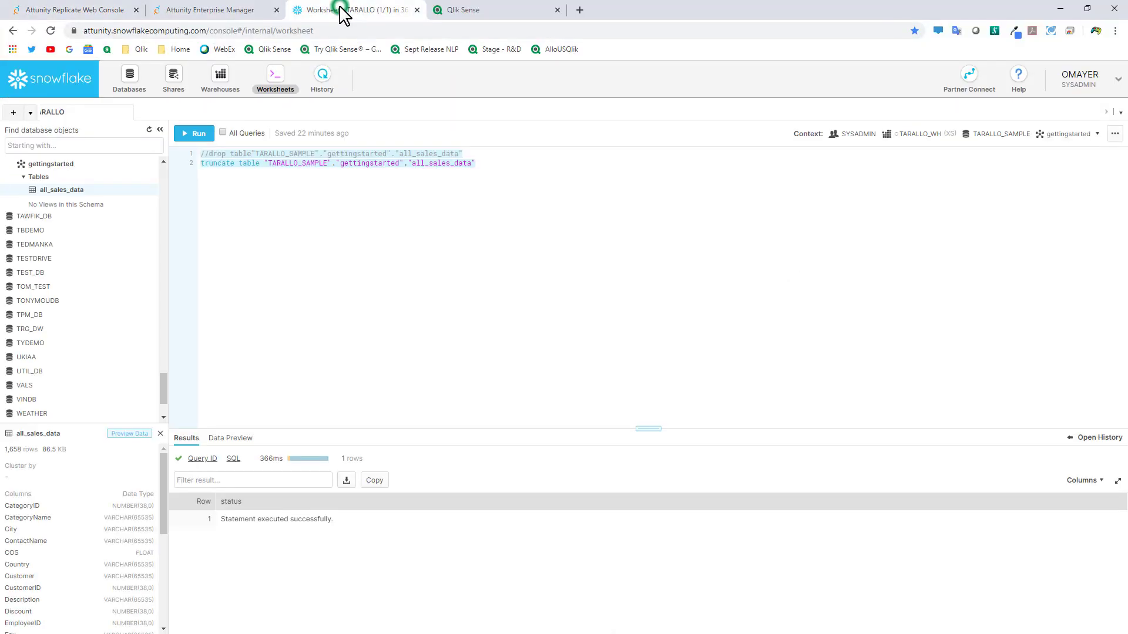
{"action": "left_click", "coordinate": [130, 435]}
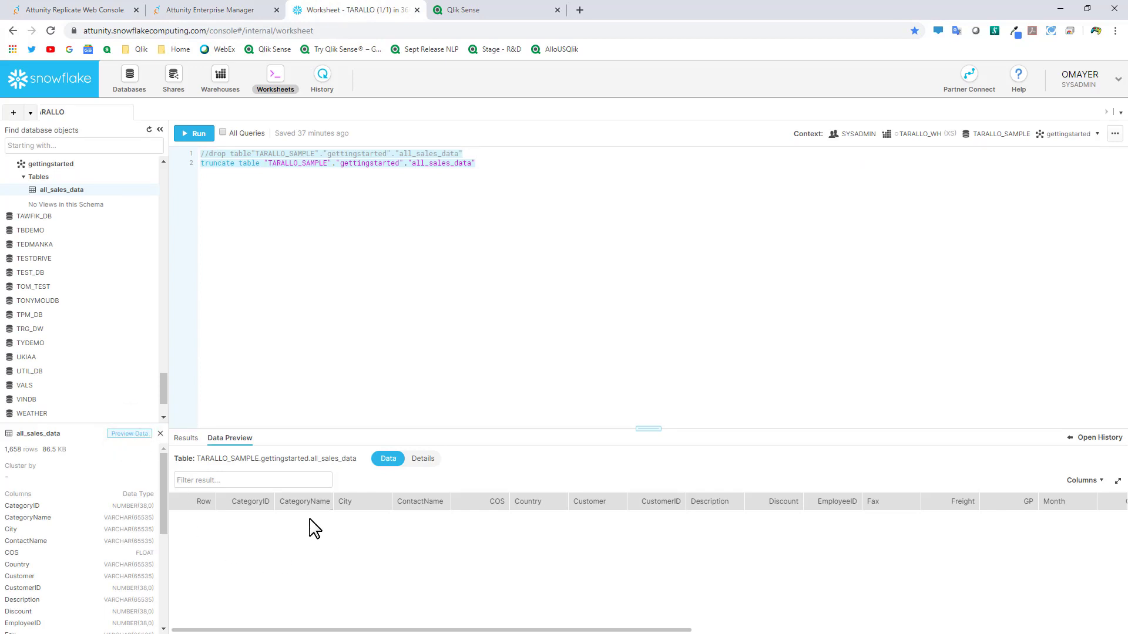
{"action": "key", "text": "alt+Tab"}
{"action": "key", "text": "alt+Tab"}
{"action": "left_click", "coordinate": [131, 436]}
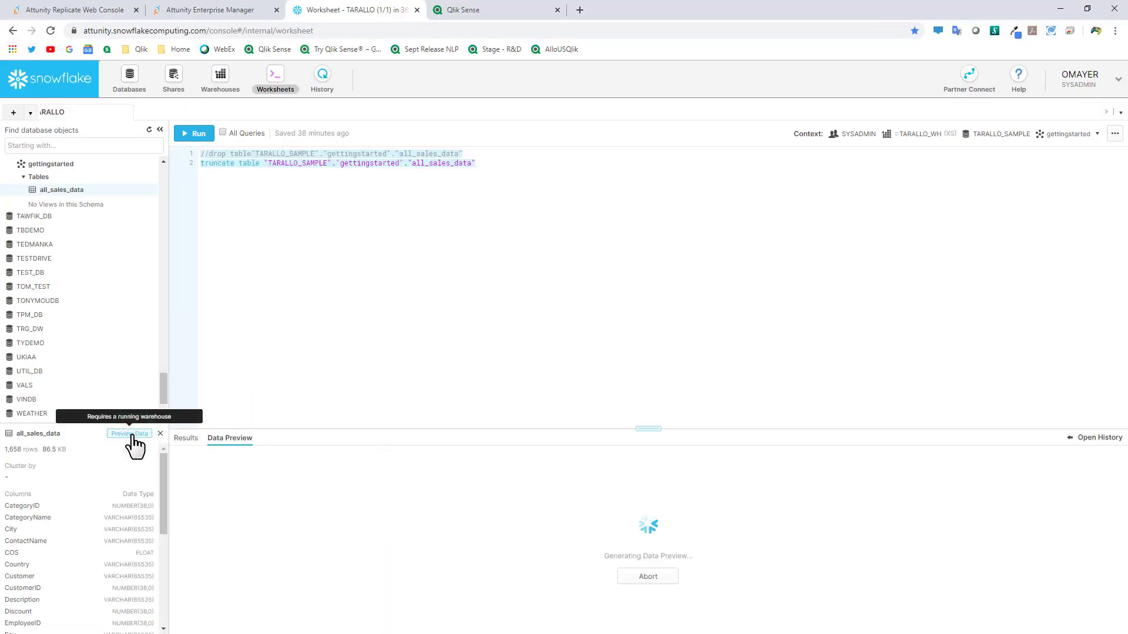